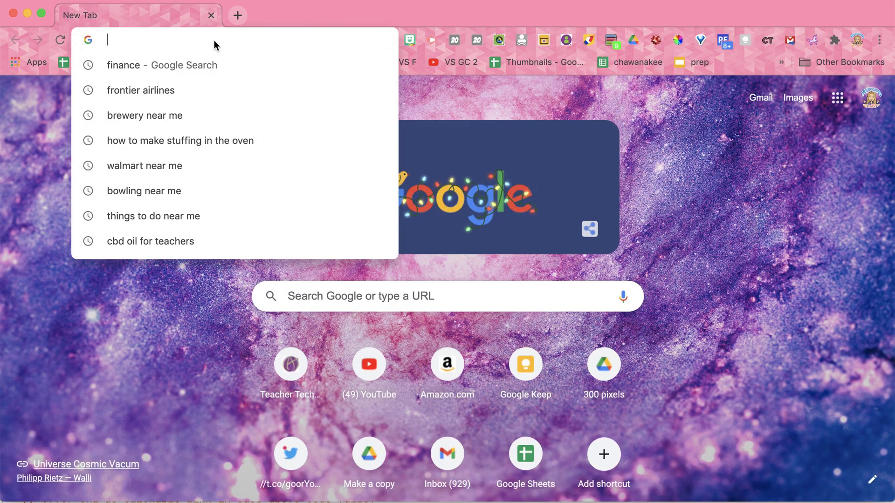
Go to alicekeeler.com/formeditlink and make an editable copy of the Email the Form Link template
type("alicekeeler.com")
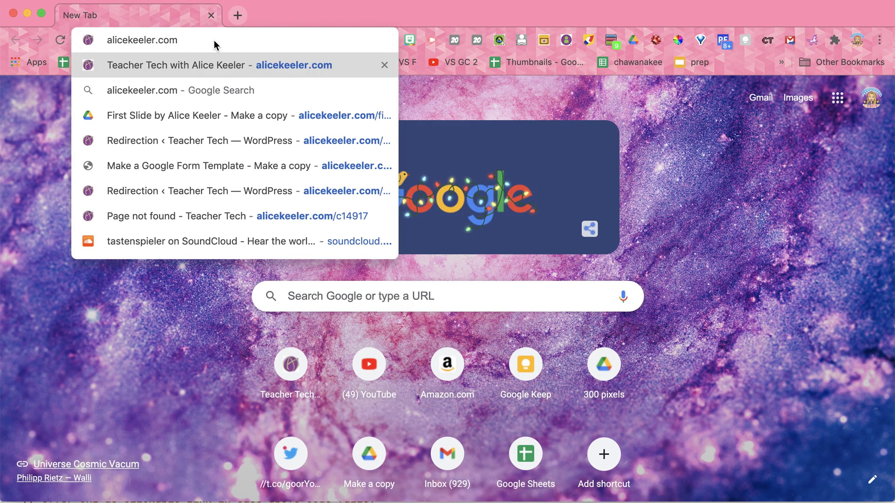
type("/formeditlink")
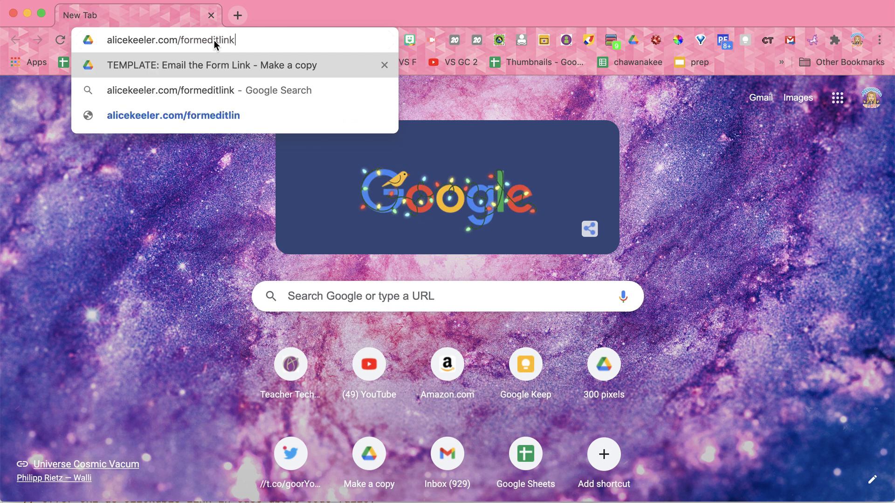
key("Return")
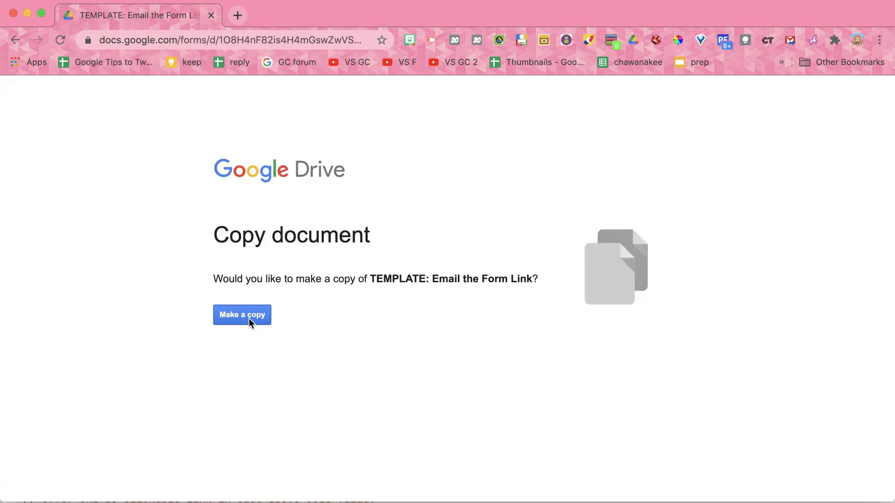
left_click(249, 318)
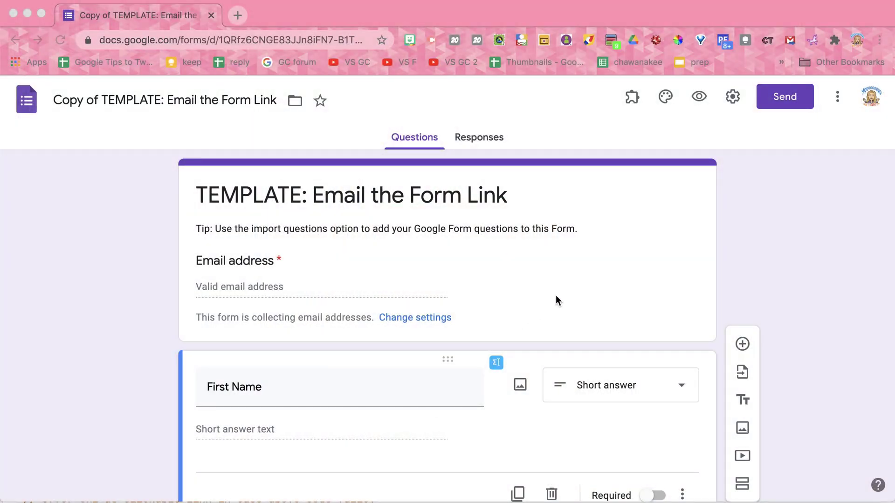
Check the list of installed add-ons, then close it
scroll(556, 300, "down", 3)
scroll(556, 301, "up", 4)
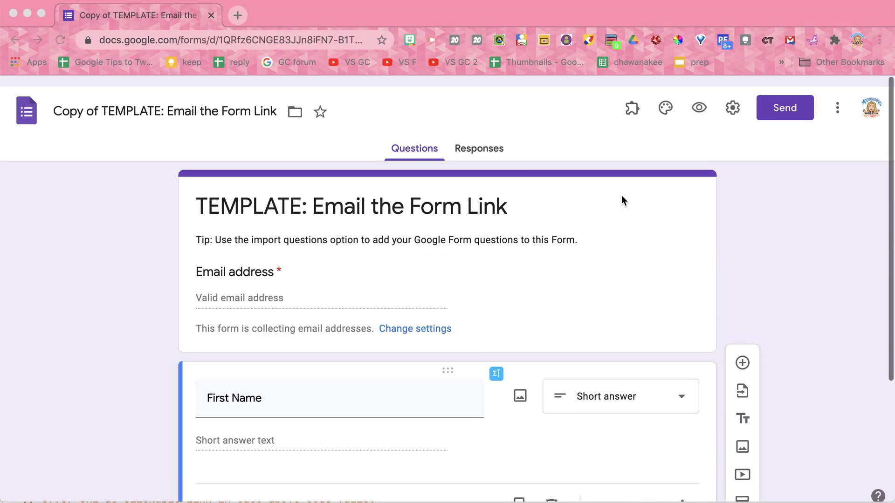
left_click(633, 98)
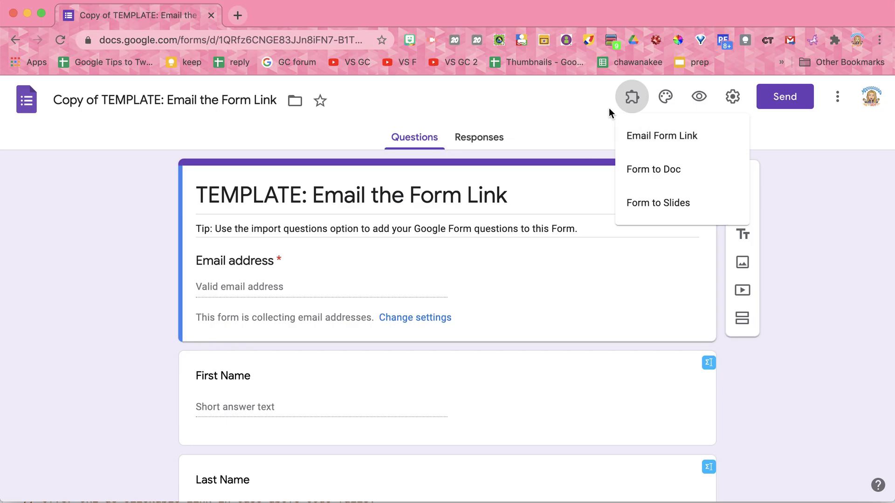
left_click(588, 107)
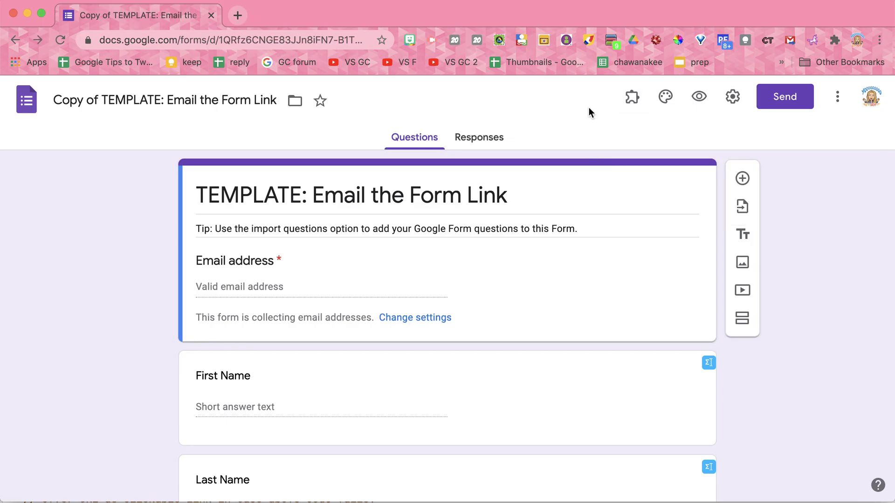
Rename the form title and file to 'My Assessment' and delete the description tip
triple_click(488, 194)
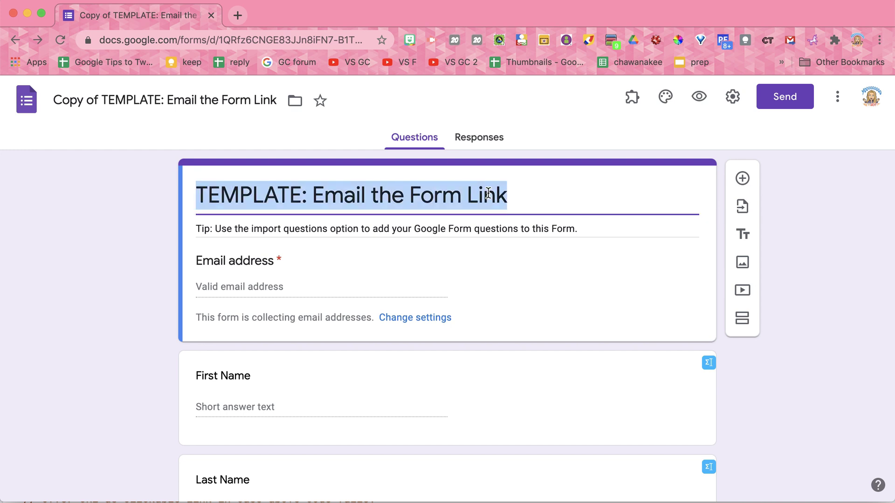
type("My Assessment")
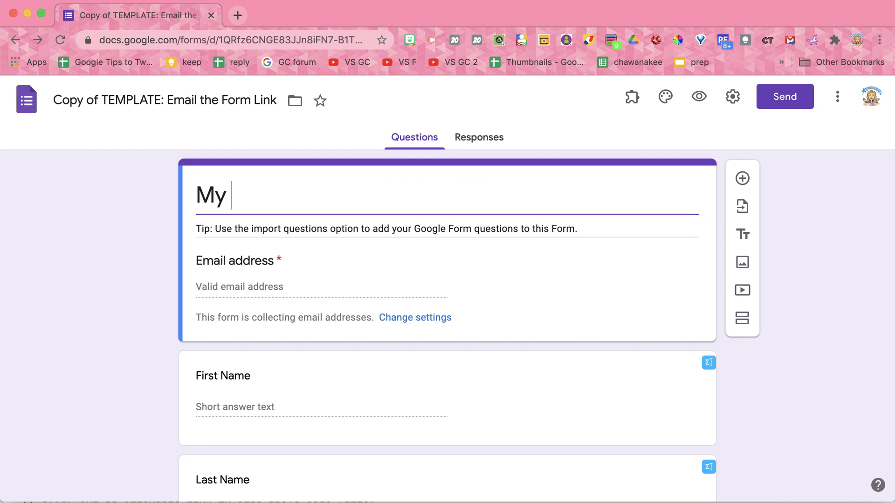
triple_click(235, 95)
type("My Assessment")
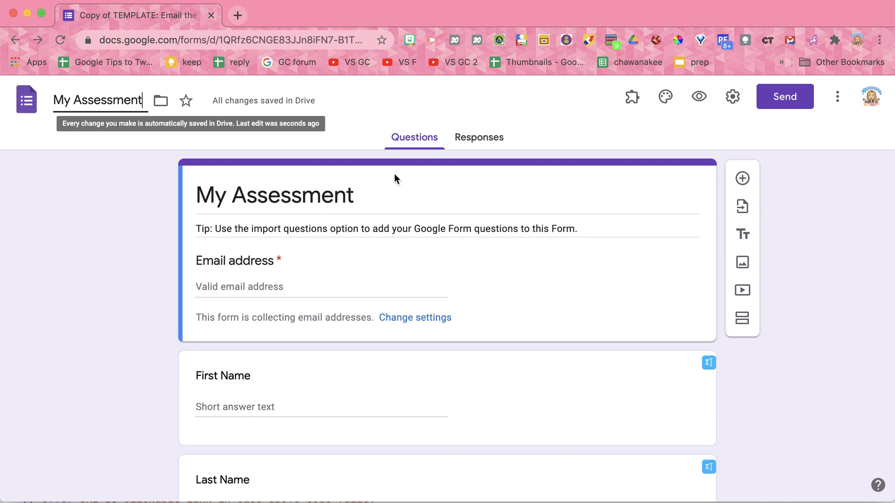
triple_click(439, 230)
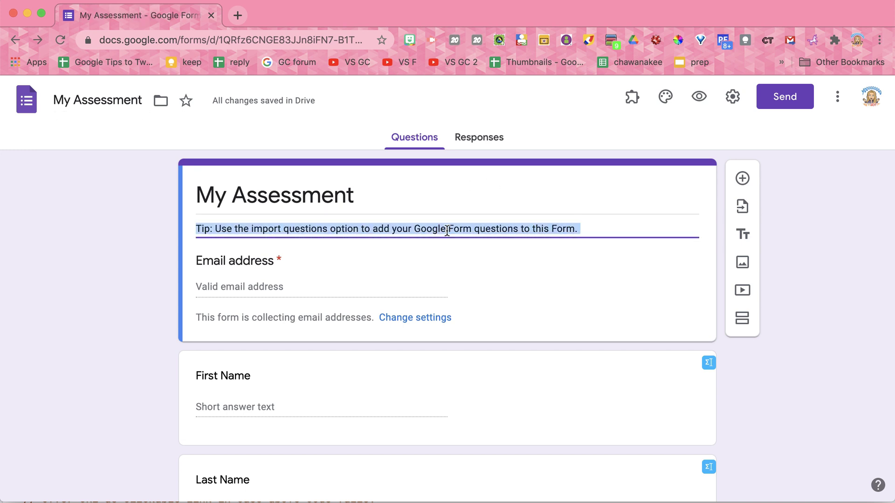
key("BackSpace")
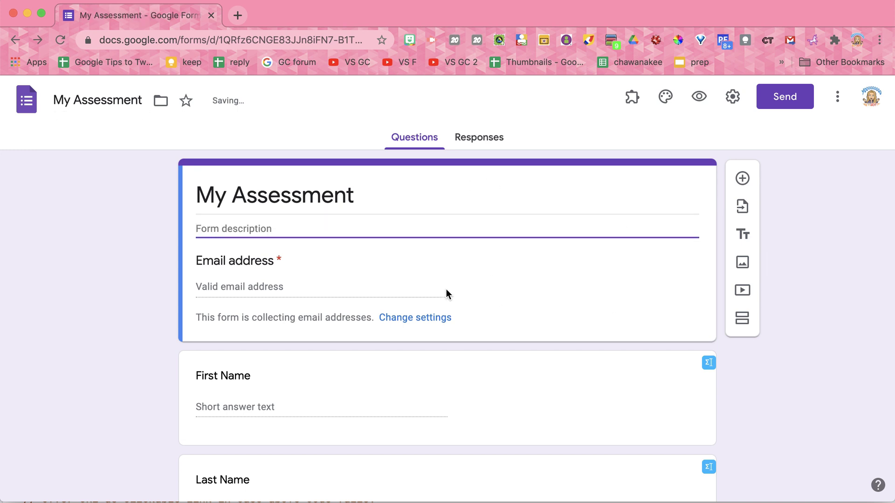
Review the form's default Preferences and close them without changes
left_click(837, 100)
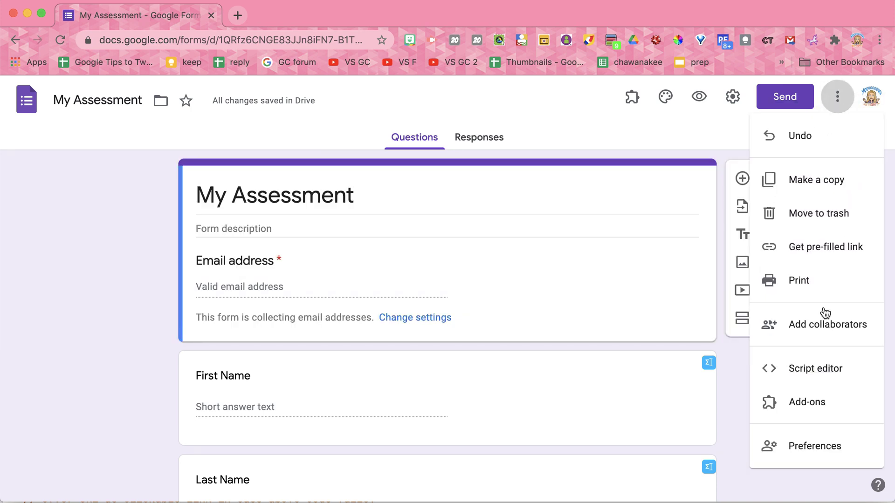
left_click(826, 458)
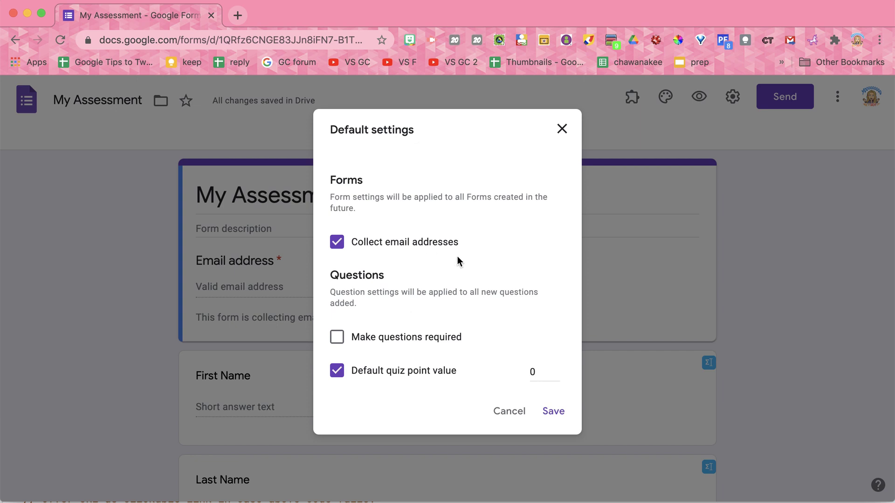
left_click(504, 423)
Add a section titled 'The Questions' after the Last Name question
scroll(365, 417, "down", 2)
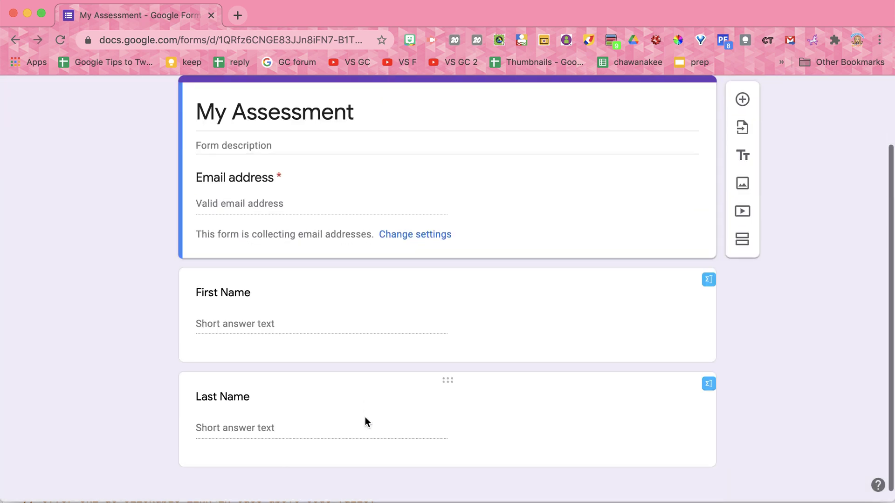
left_click(504, 446)
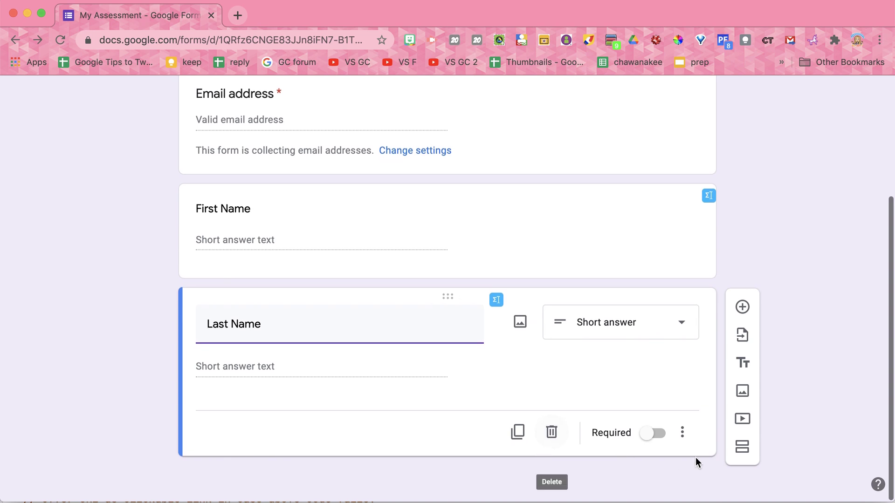
left_click(742, 448)
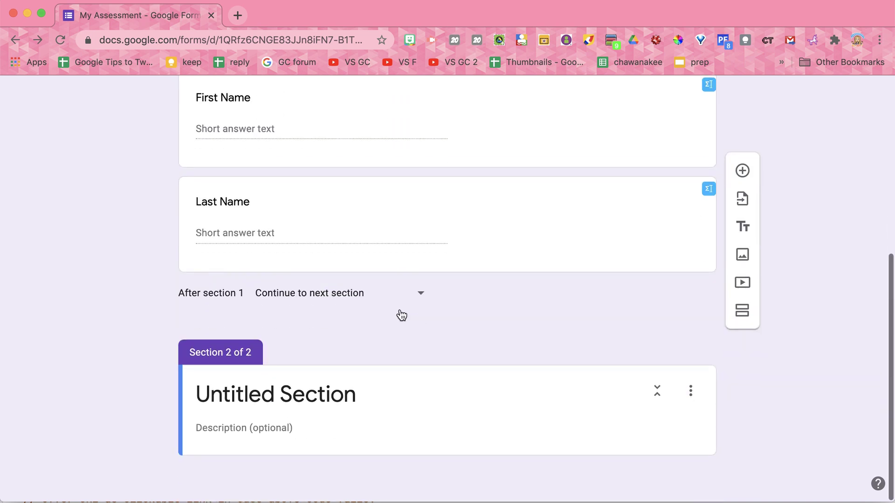
type("The Questions")
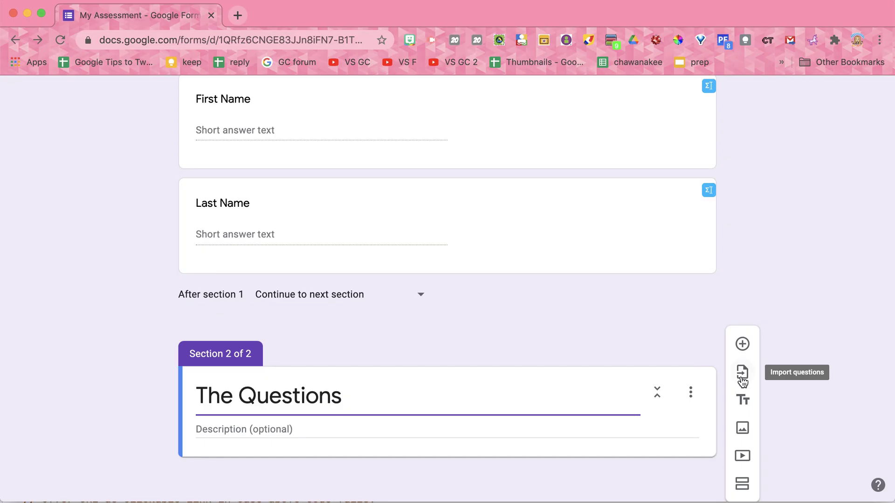
Import the lungs, stomach and Which organ questions from the Sample Peer Evaluation Grid form
left_click(742, 378)
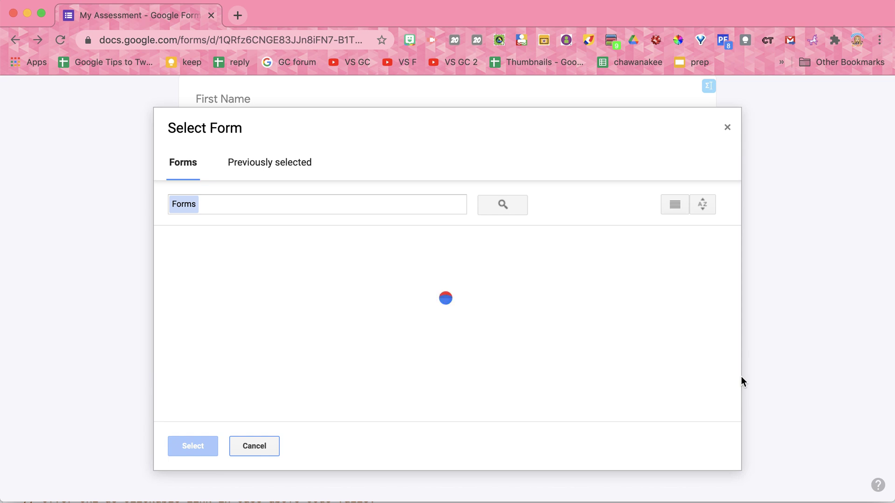
scroll(499, 356, "down", 3)
scroll(499, 357, "down", 6)
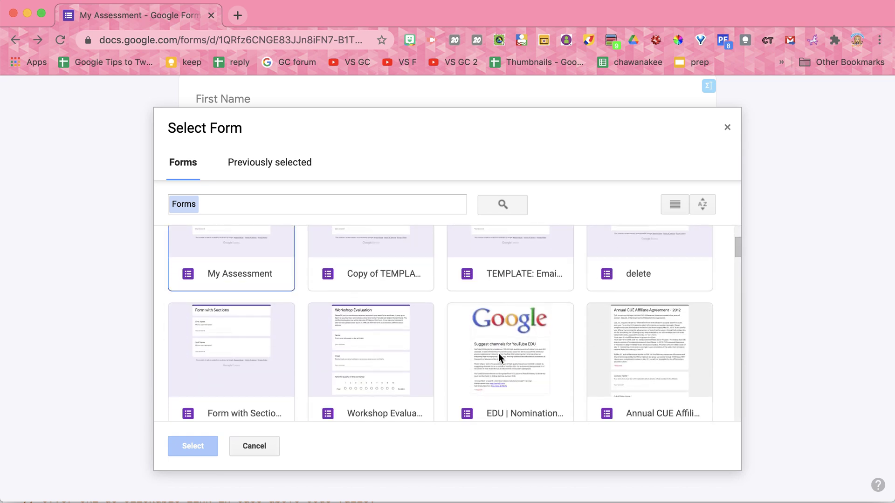
left_click(650, 317)
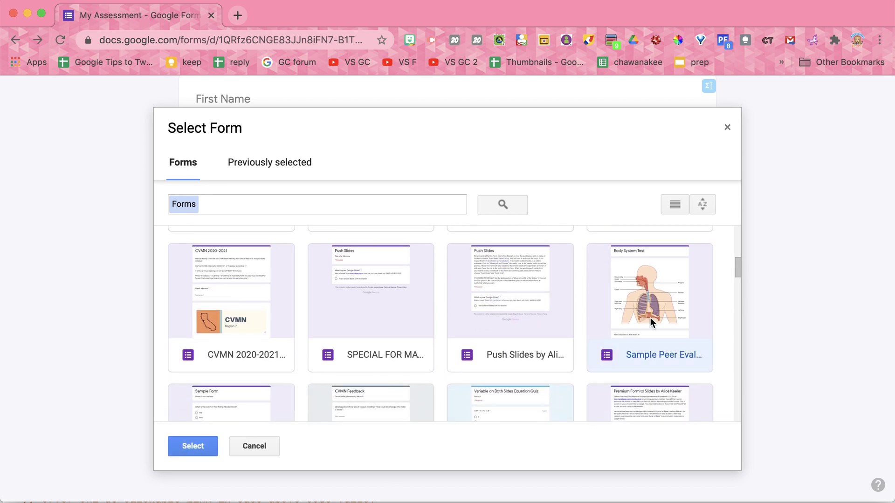
left_click(214, 443)
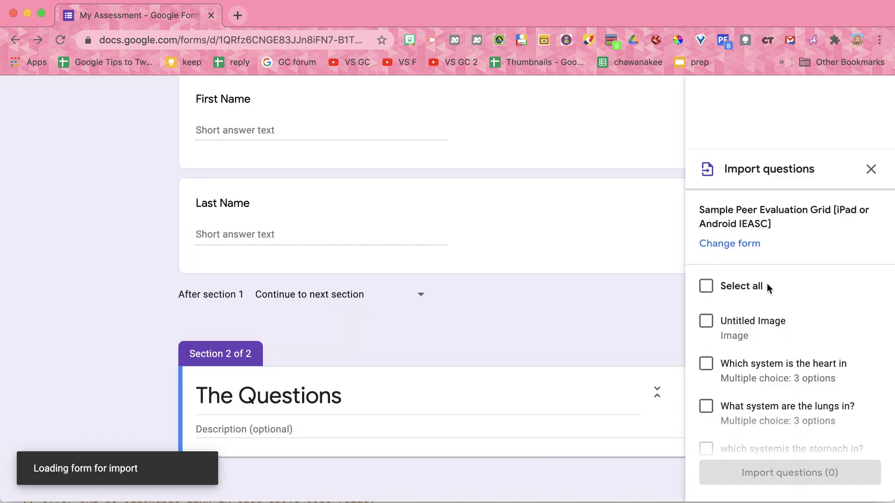
scroll(768, 286, "down", 3)
left_click(704, 284)
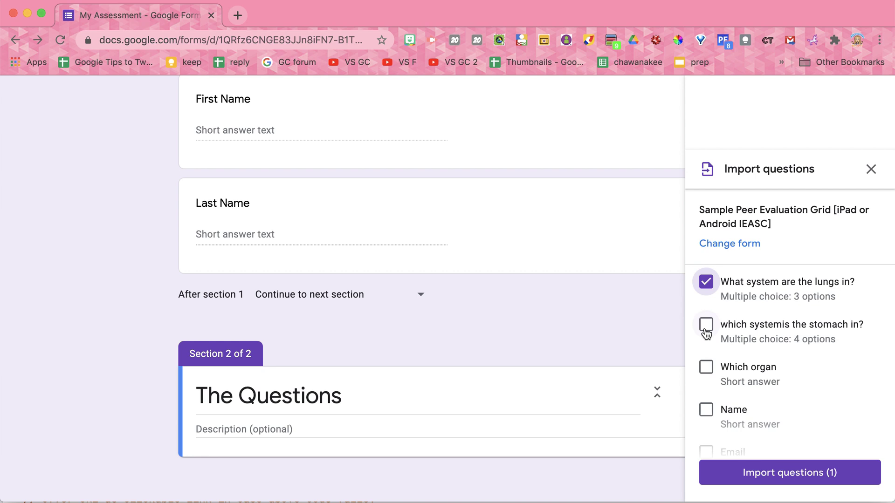
left_click(775, 473)
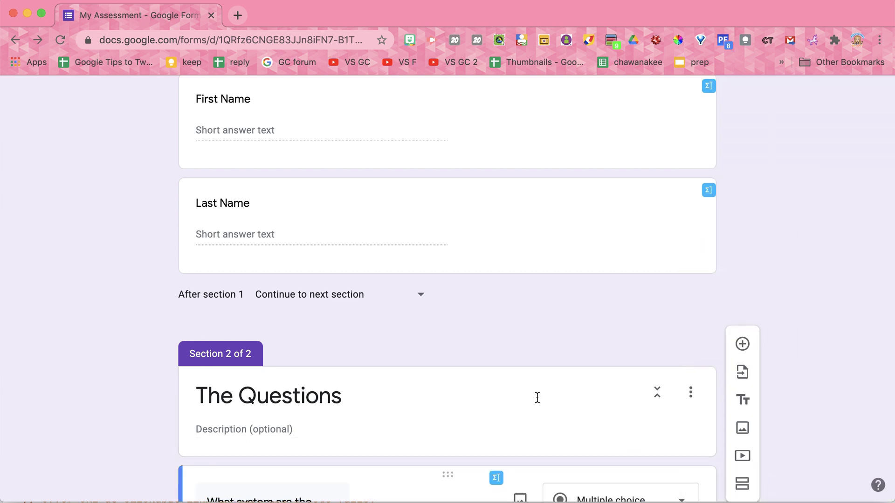
scroll(532, 391, "down", 5)
scroll(524, 388, "down", 7)
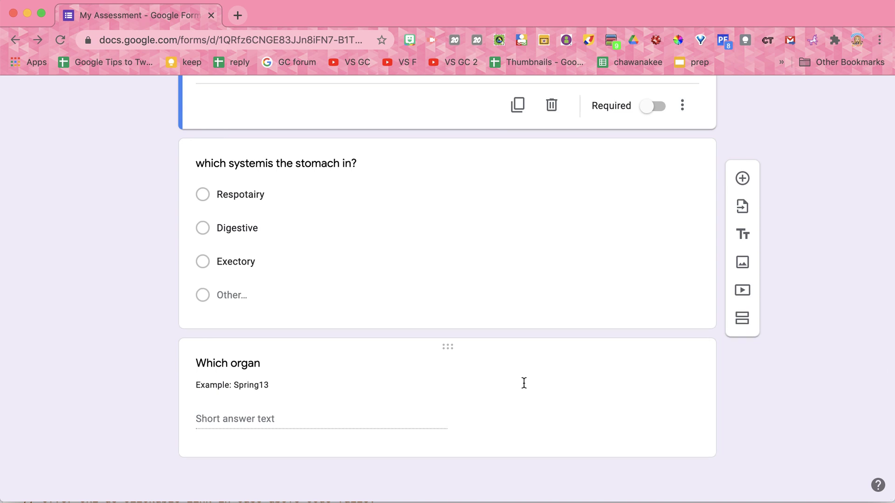
scroll(524, 382, "up", 20)
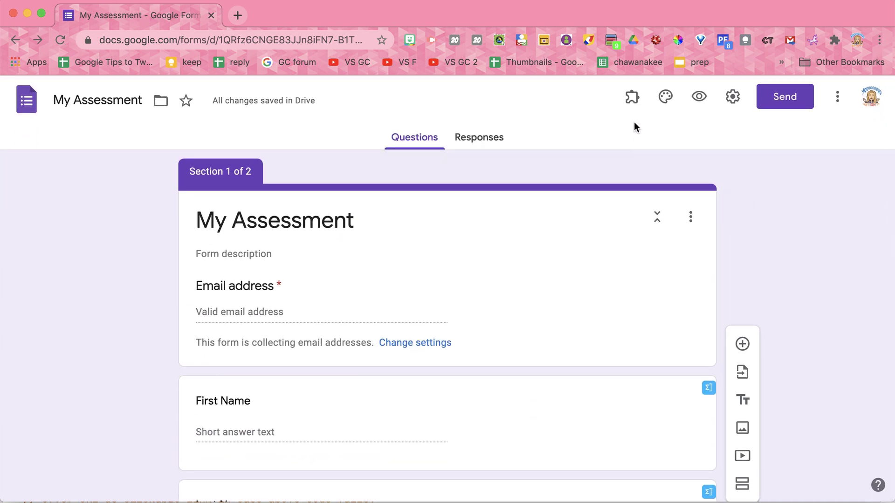
Start authorizing the Email Form Link add-on and continue past the Authorization Required prompt
left_click(633, 103)
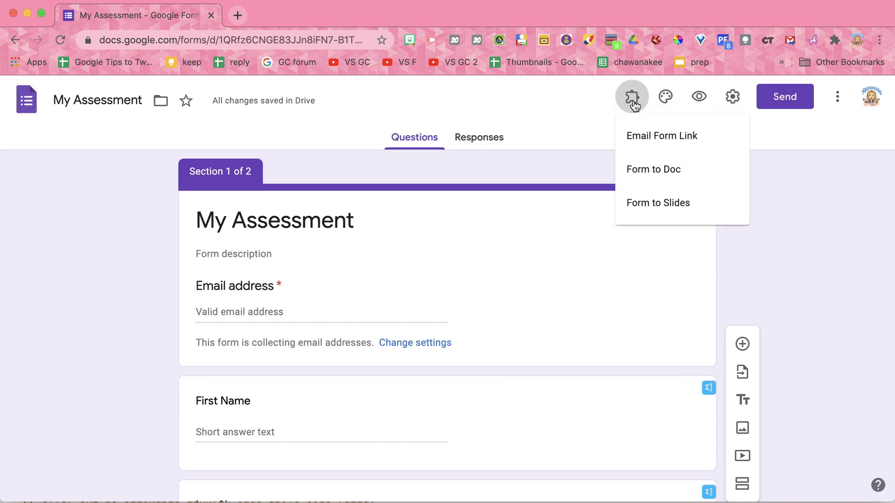
left_click(672, 148)
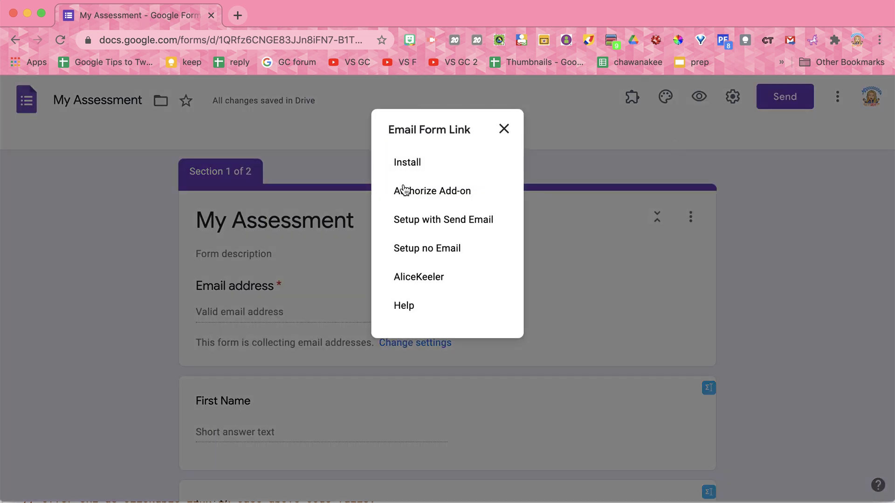
left_click(448, 196)
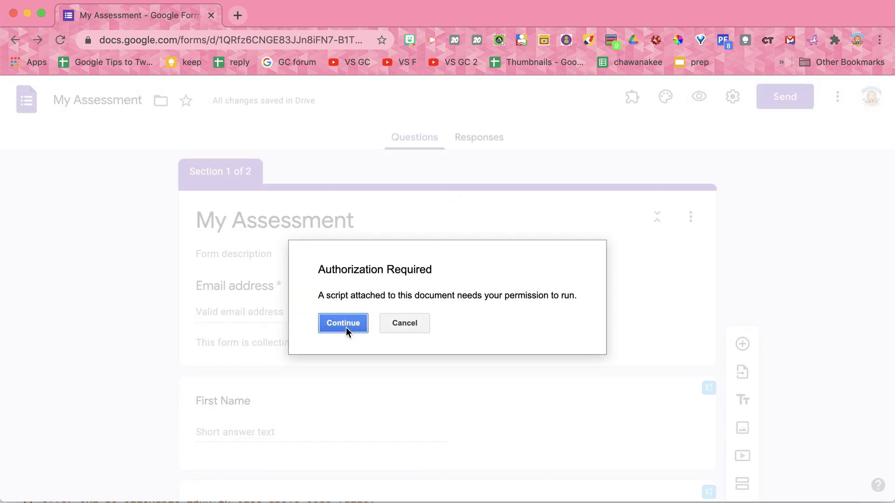
left_click(346, 327)
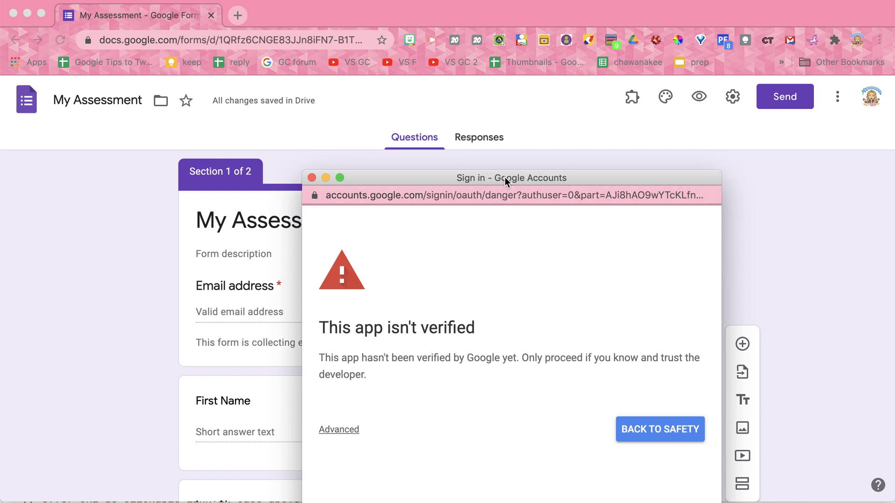
Proceed past the unverified-app warning and allow Email Form Link access to the account
left_click_drag(505, 178, 491, 84)
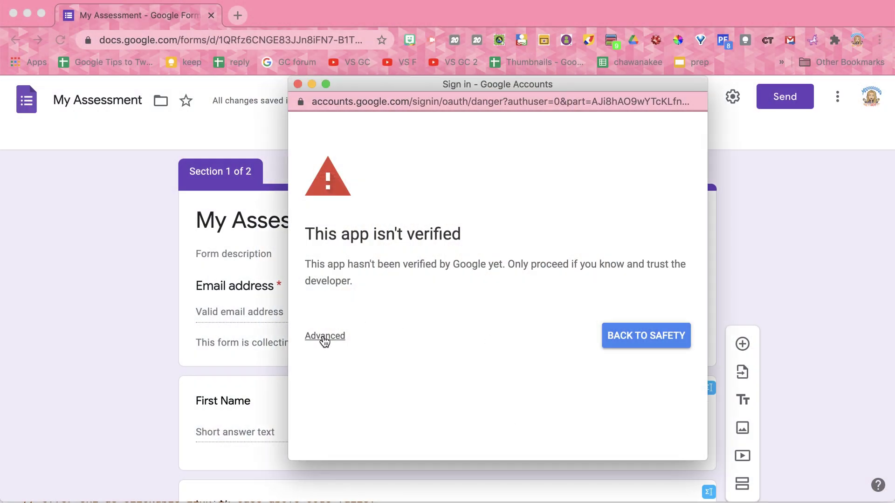
left_click(320, 336)
scroll(338, 376, "down", 1)
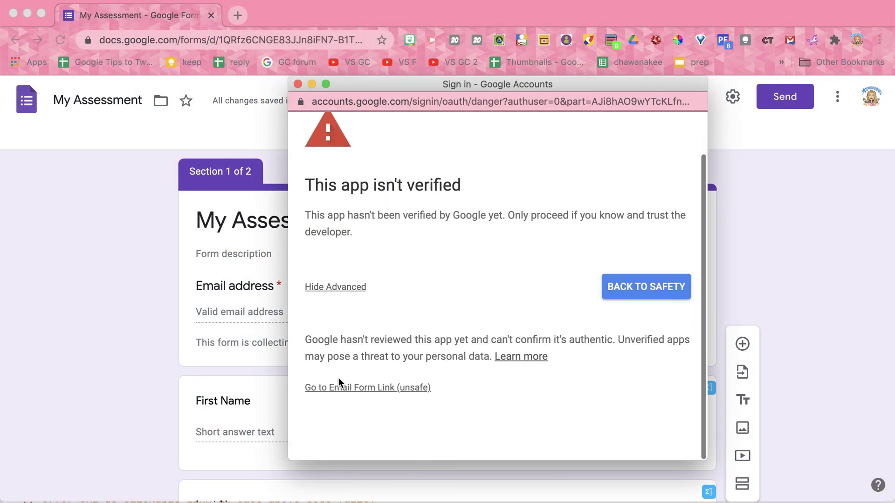
left_click(410, 395)
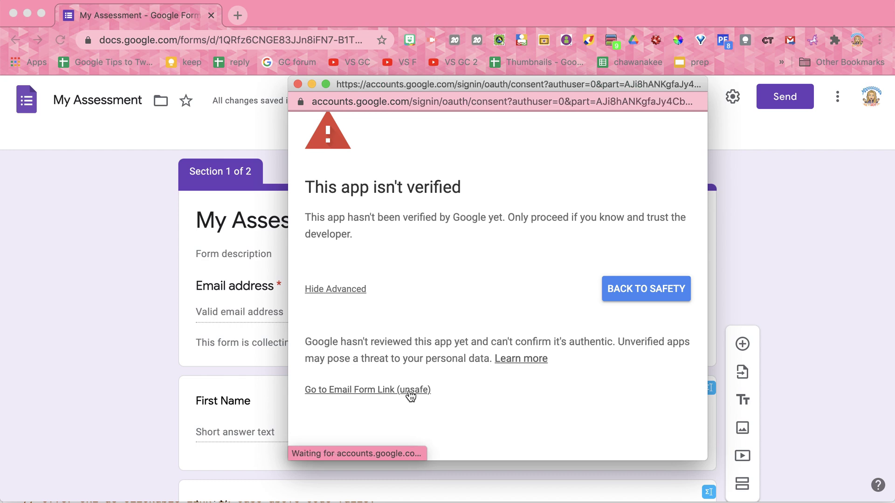
scroll(485, 390, "down", 2)
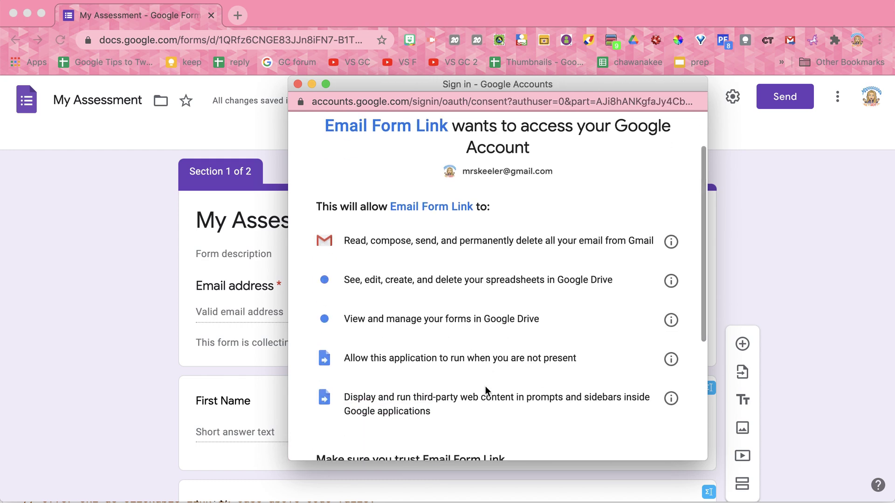
scroll(485, 390, "down", 2)
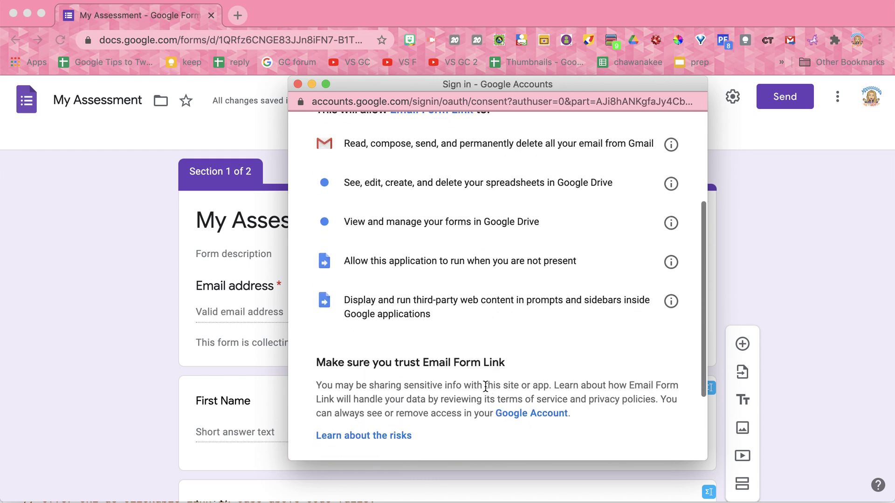
scroll(485, 385, "down", 2)
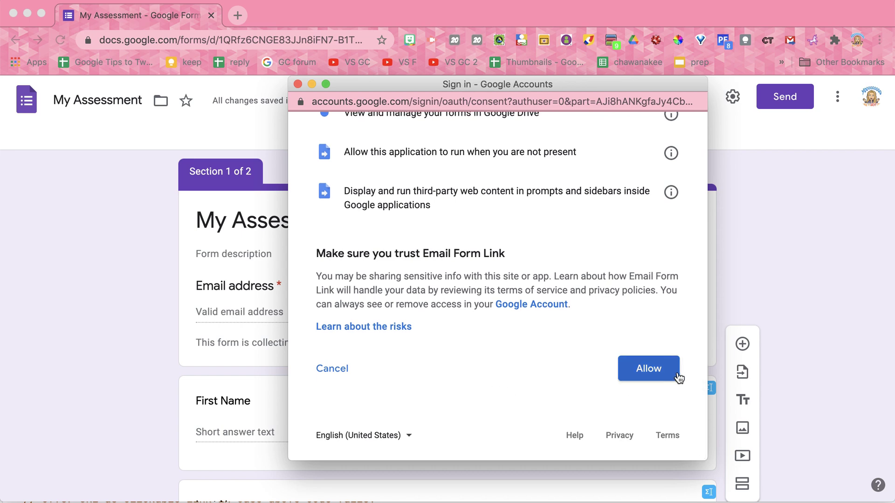
left_click(660, 371)
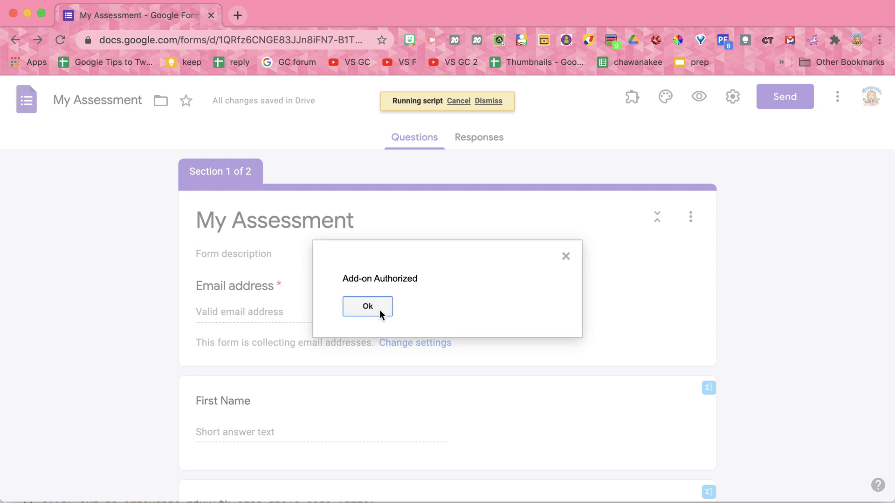
Acknowledge the authorization notice and run Email Form Link's Setup no Email for My Assessment
left_click(380, 310)
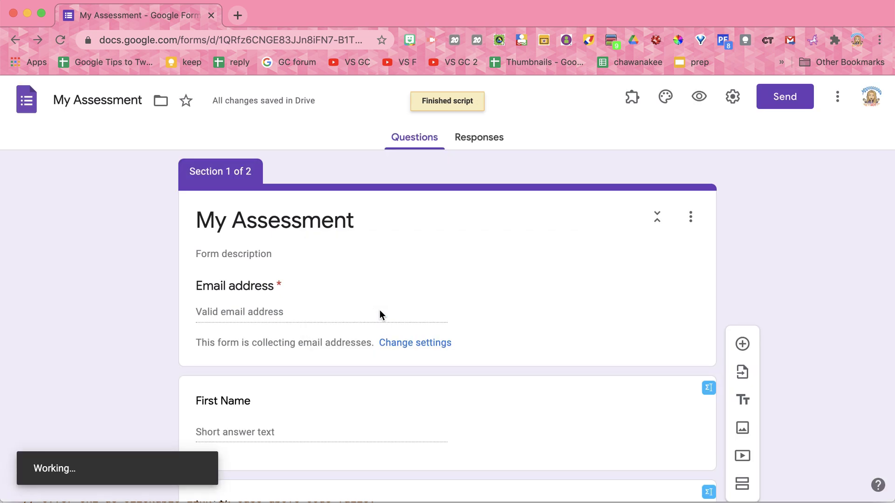
left_click(633, 101)
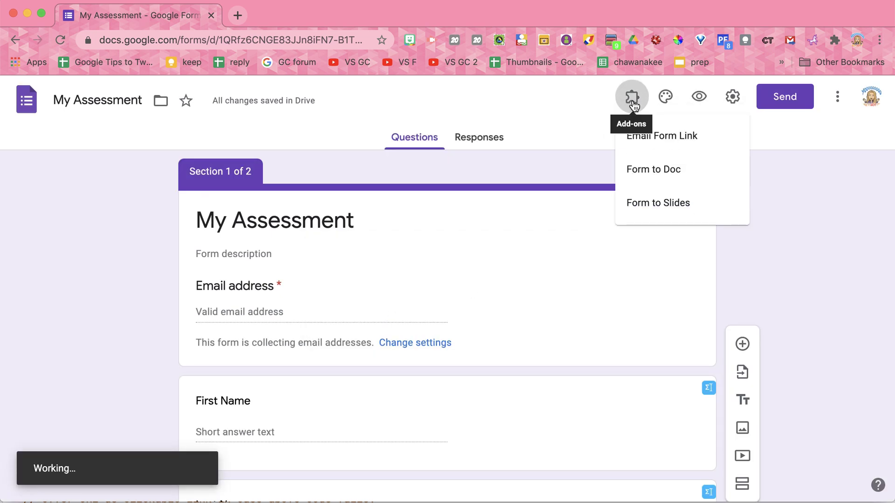
left_click(672, 140)
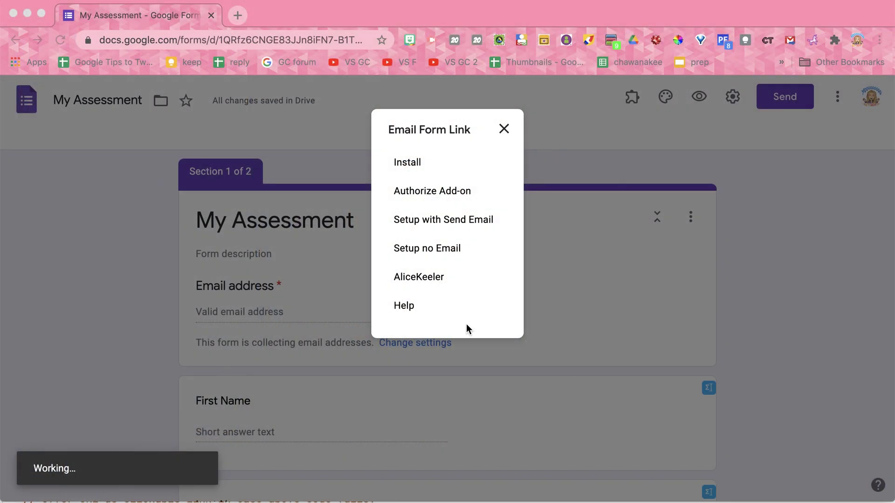
left_click(438, 254)
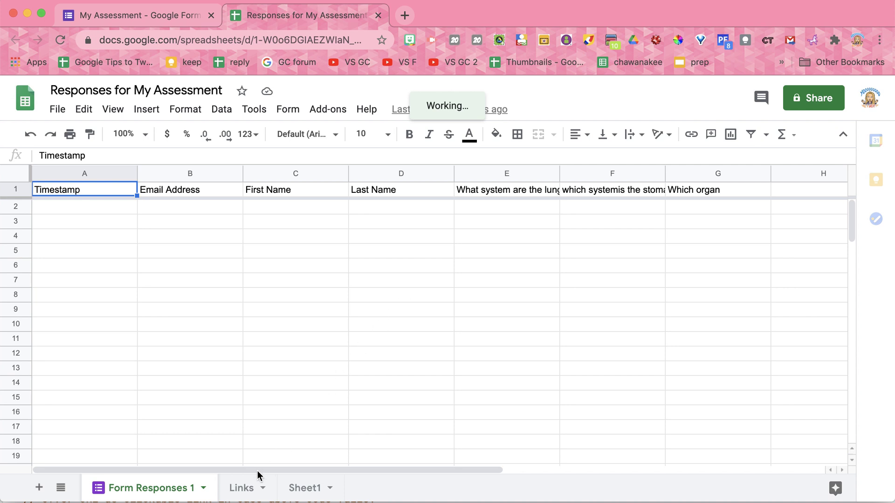
Check the empty Links sheet and Form Responses 1, then return to the My Assessment form
left_click(244, 488)
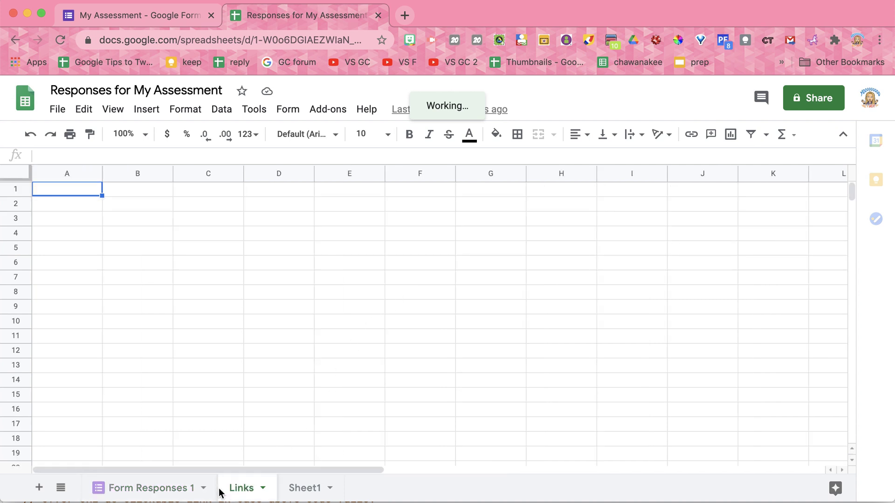
left_click(176, 491)
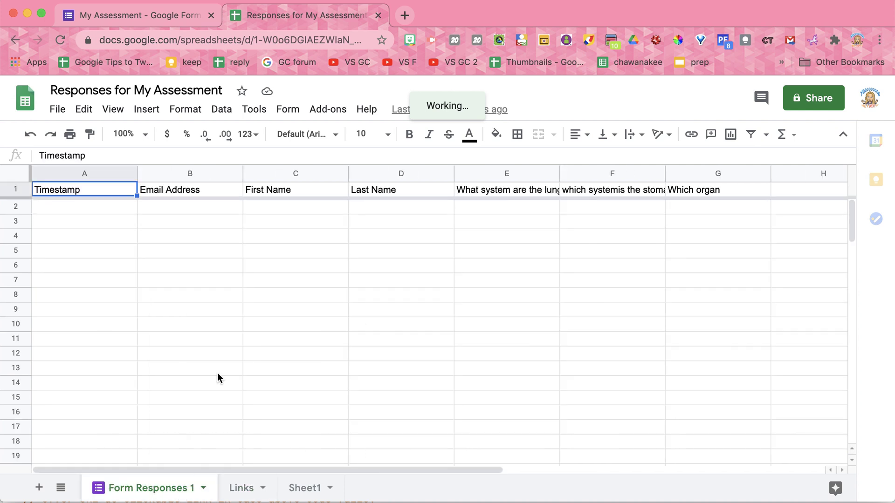
left_click(140, 19)
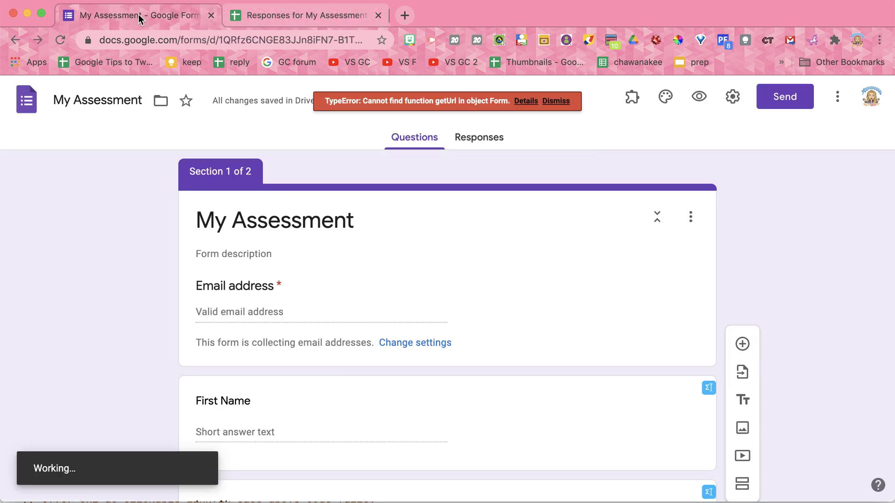
Dismiss the TypeError, preview the form, and enter the respondent's email, first and last name
left_click(556, 101)
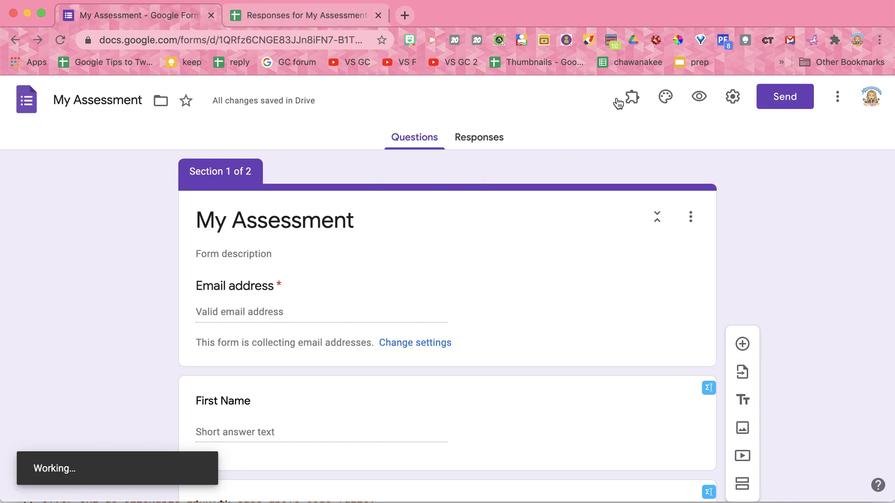
left_click(696, 99)
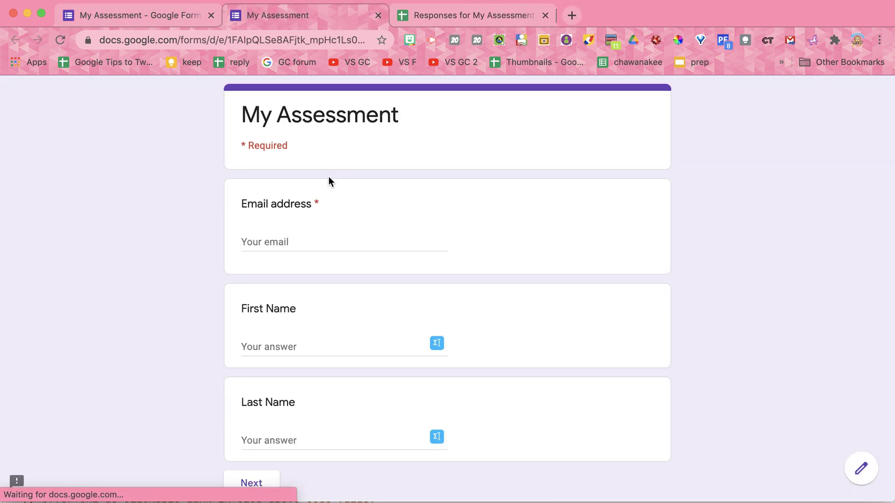
left_click(304, 241)
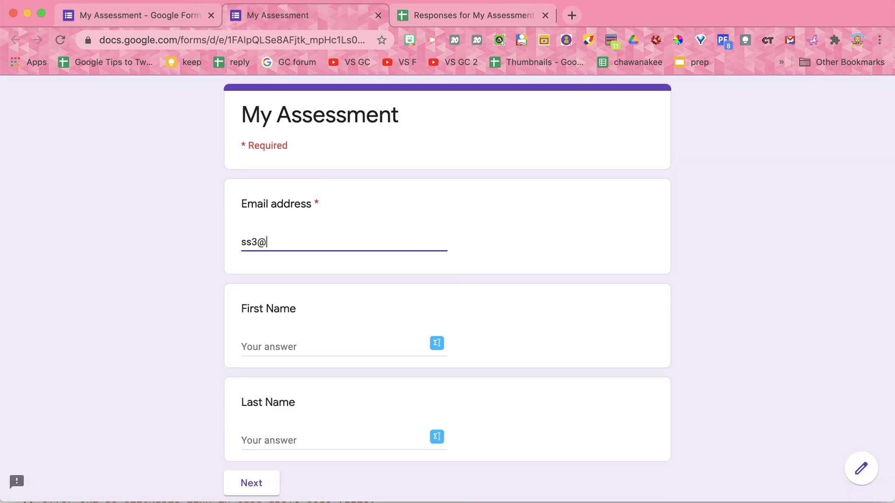
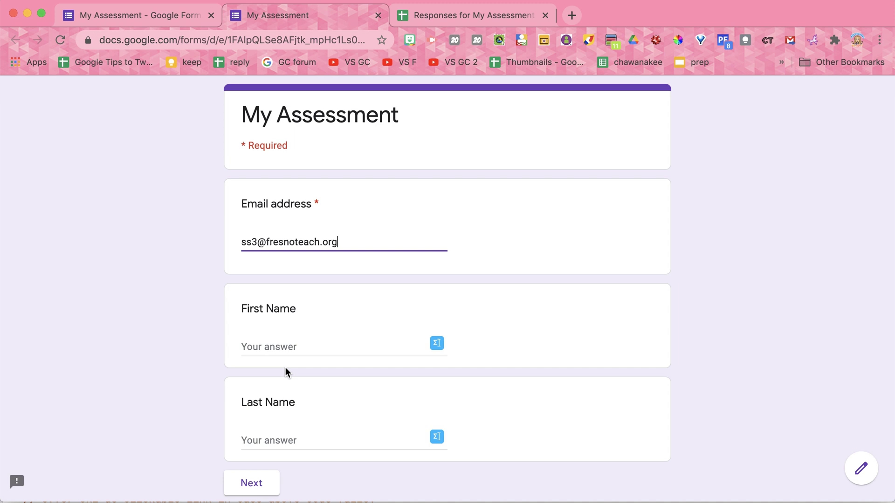
left_click(280, 347)
left_click(340, 440)
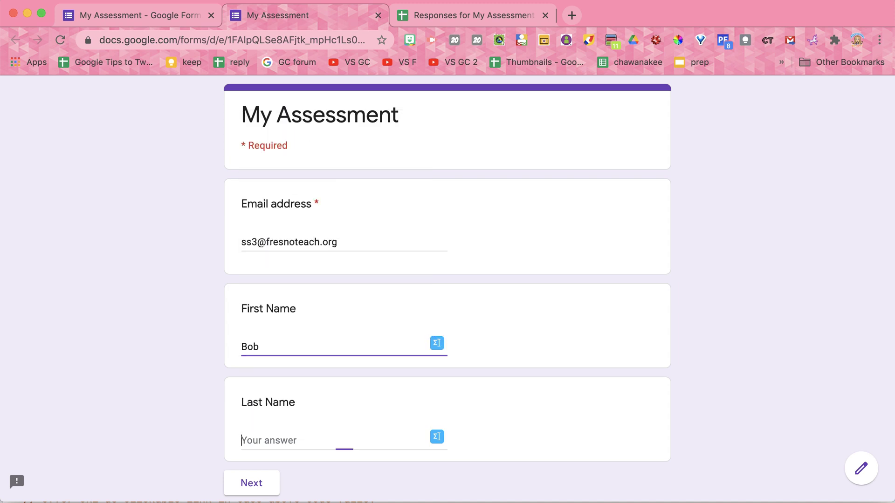
type("Smith")
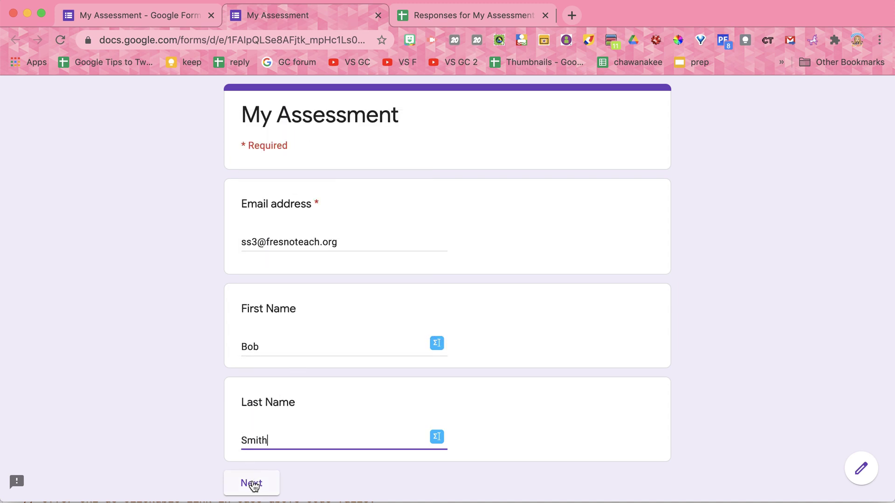
left_click(254, 484)
Answer Excretory, Respotairy and cats to the three questions and submit the response
scroll(252, 322, "down", 5)
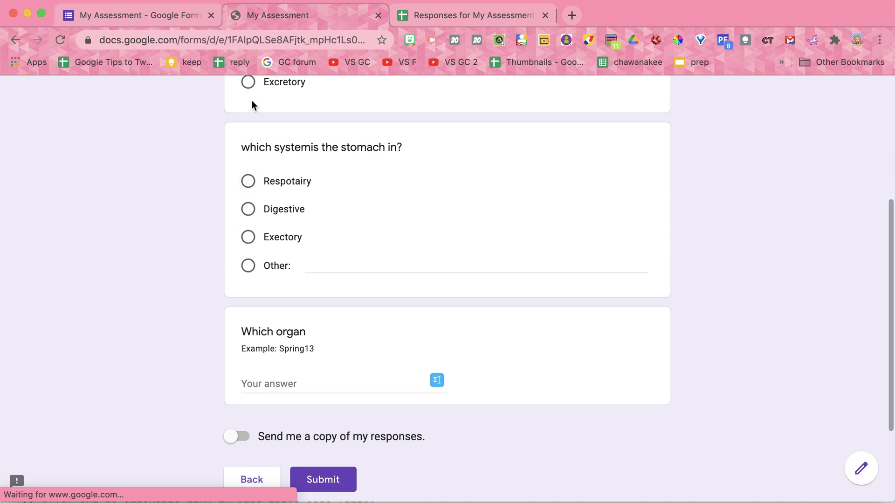
left_click(248, 83)
left_click(248, 206)
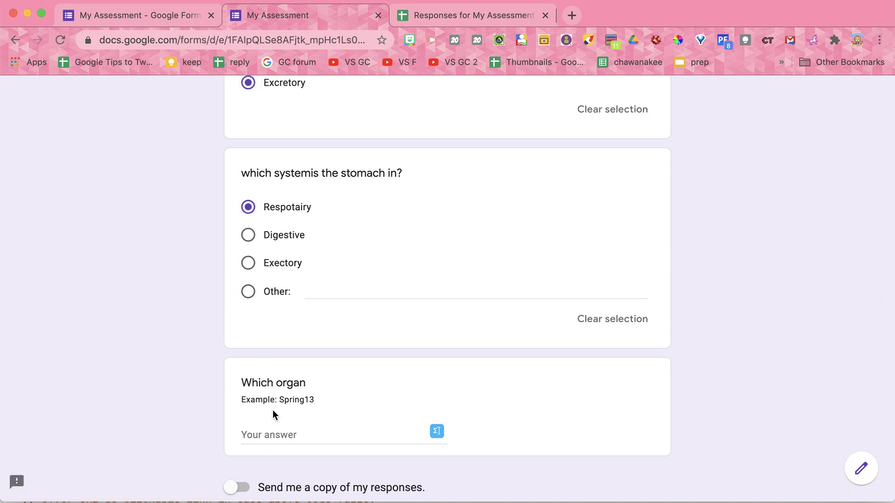
left_click(274, 433)
type("cats")
scroll(273, 461, "down", 4)
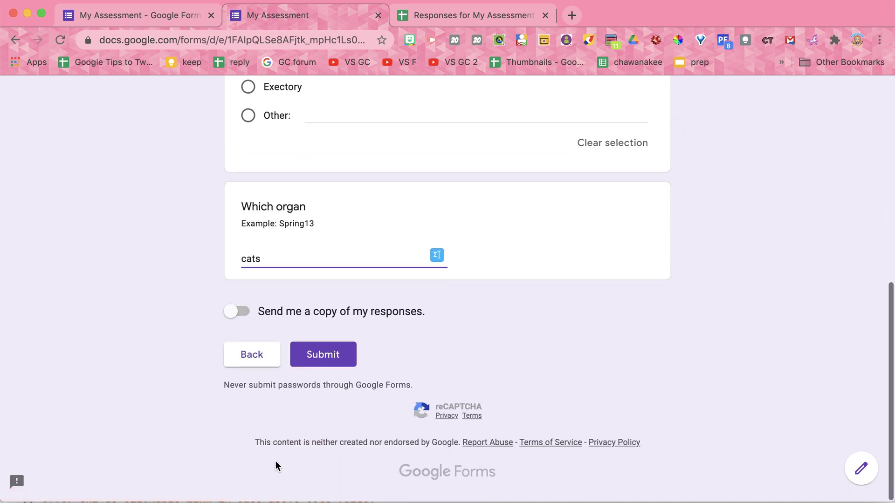
left_click(326, 352)
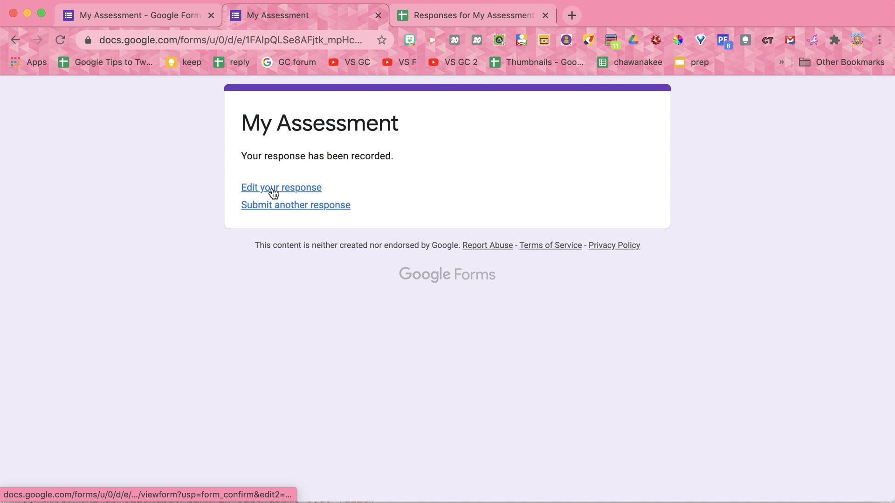
Reopen the submitted response via 'Edit your response', review its answers, then switch to the response spreadsheet
left_click(274, 187)
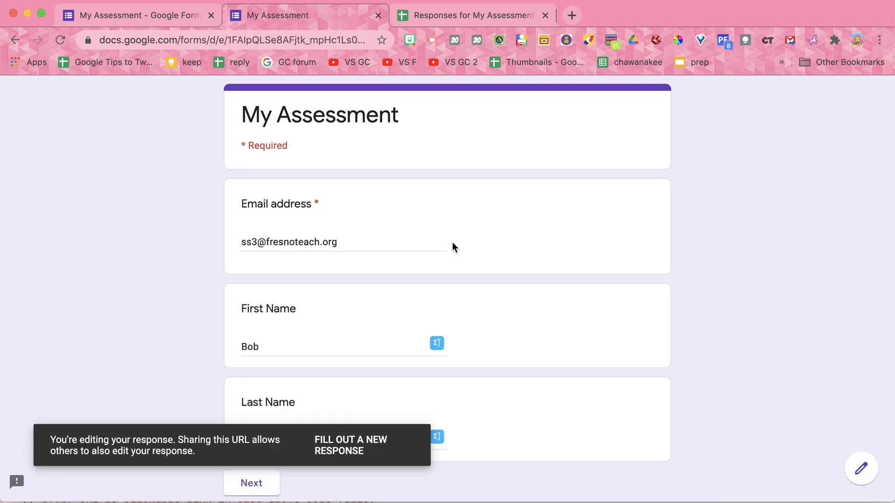
scroll(452, 242, "down", 1)
scroll(453, 242, "down", 2)
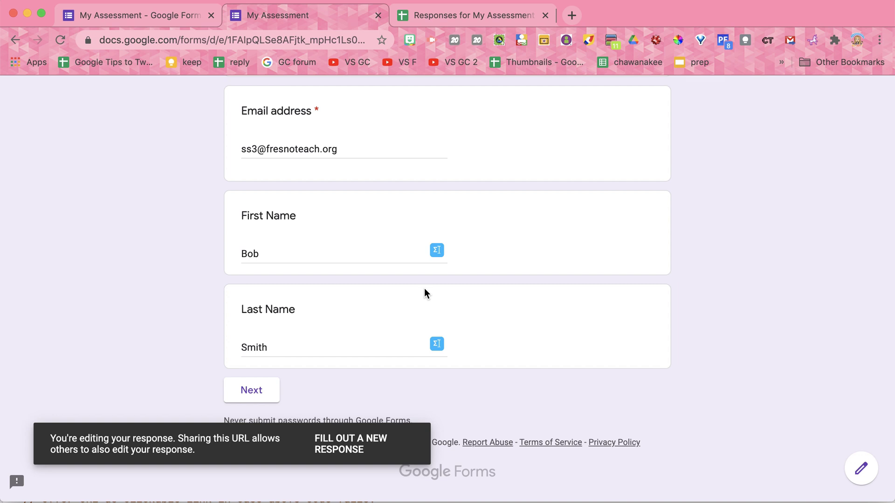
scroll(391, 251, "up", 3)
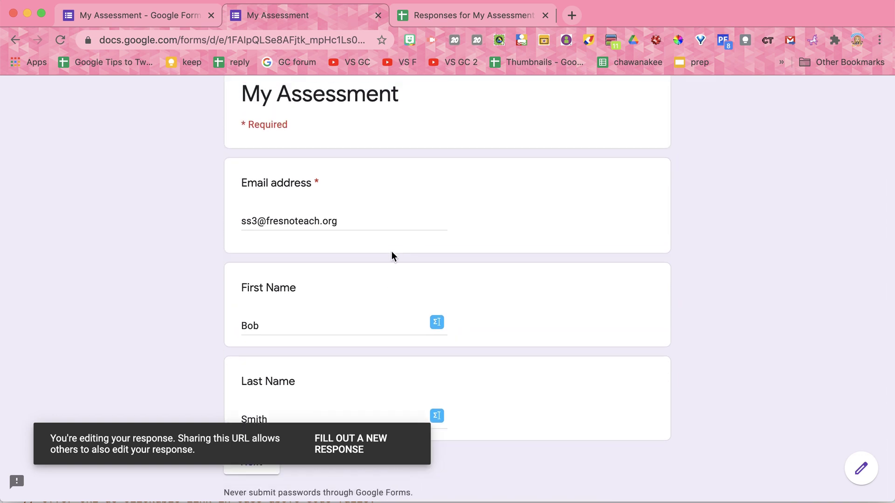
left_click(445, 14)
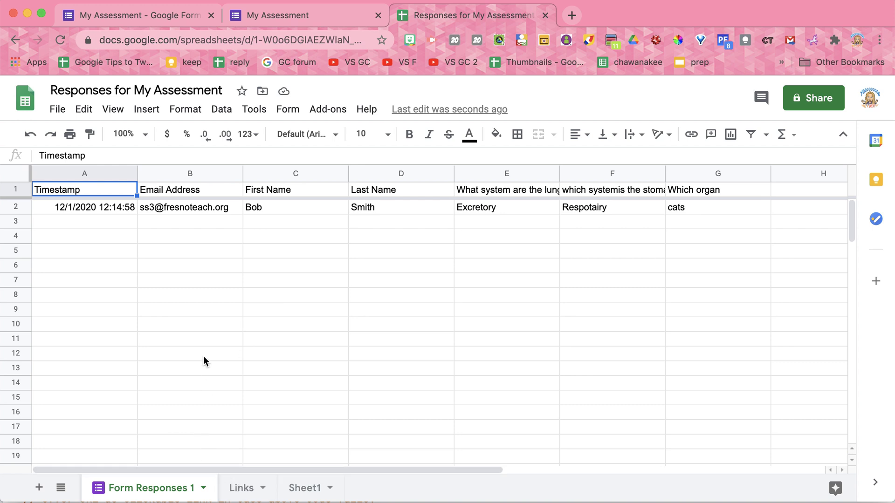
On the Links sheet, open the edit link in cell A1 to reopen the response
left_click(239, 493)
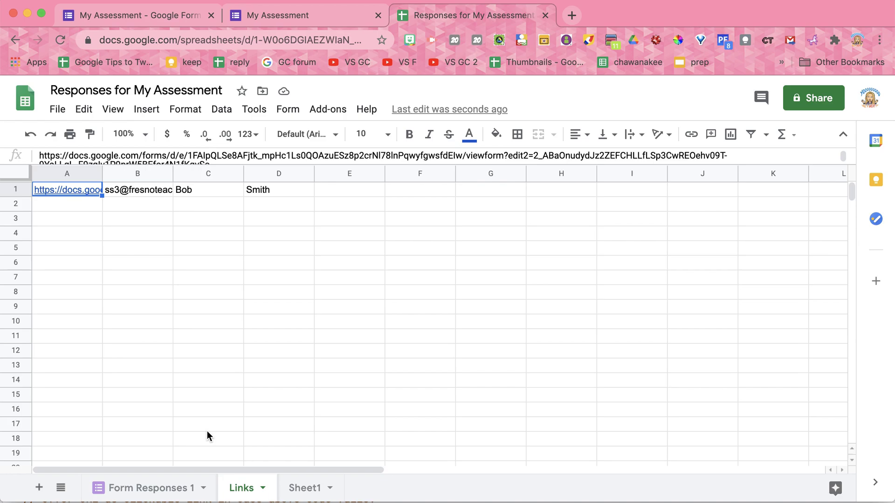
left_click(63, 191)
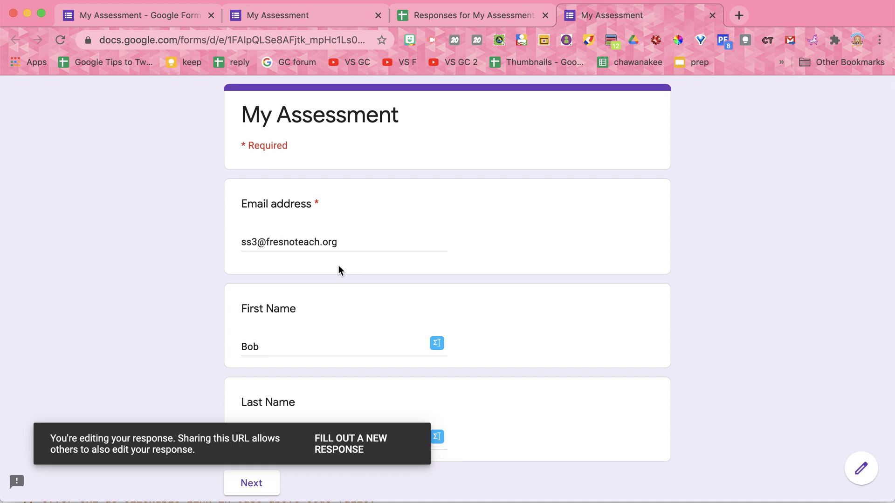
Change both system answers to Digestive and resubmit the edited response
left_click(240, 482)
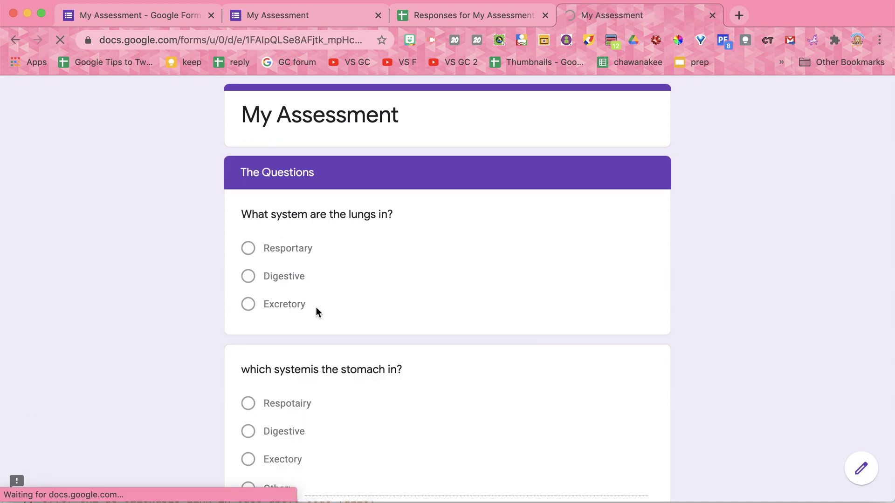
left_click(248, 222)
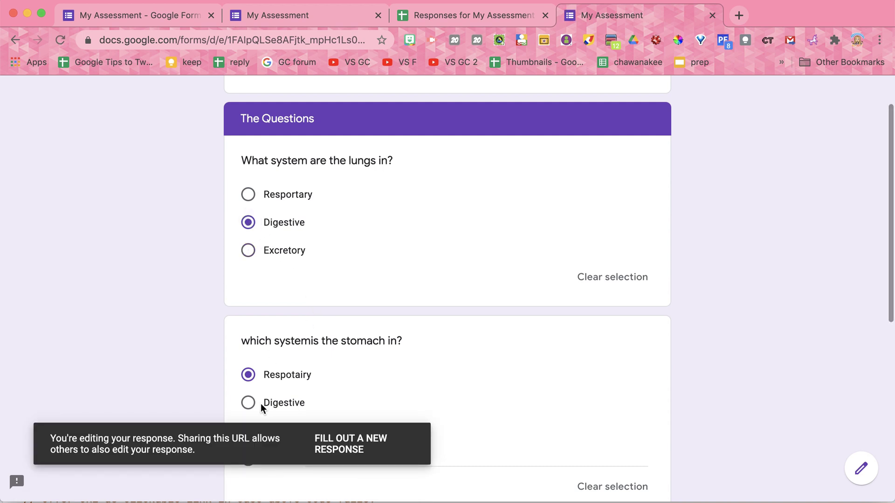
left_click(248, 402)
scroll(250, 409, "down", 8)
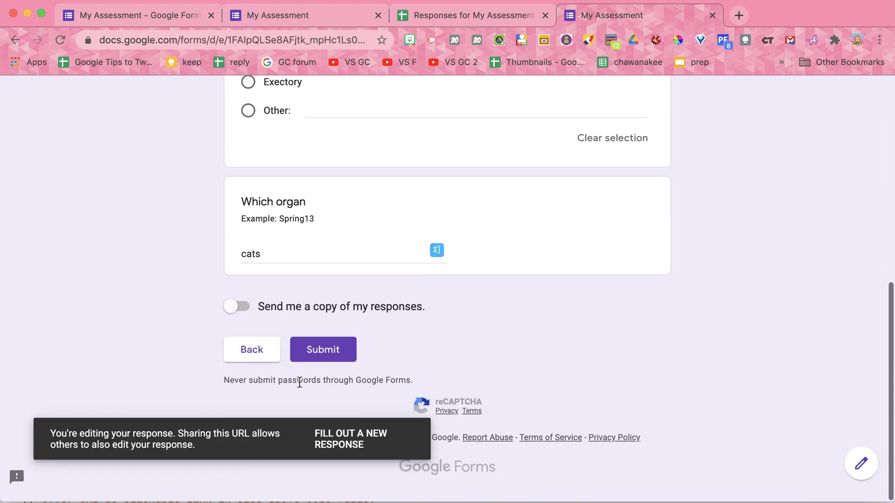
left_click(332, 363)
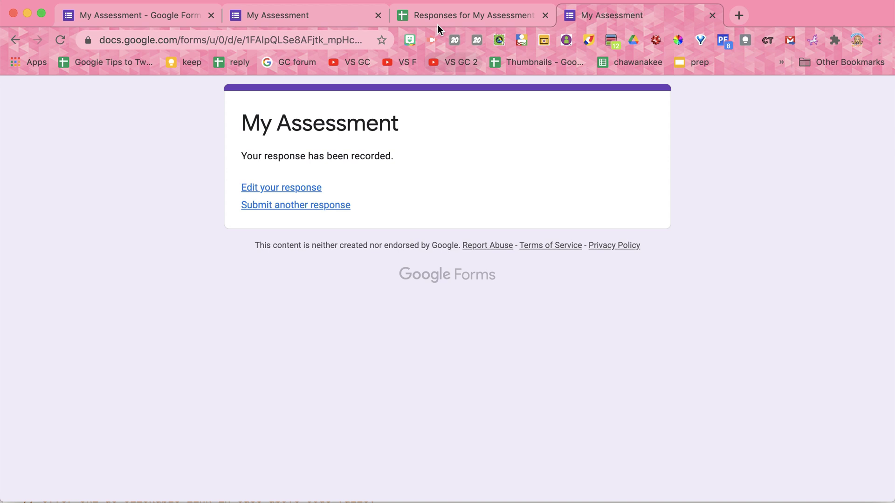
Confirm a second edit link appeared on the Links sheet, then return to the form editor
left_click(447, 15)
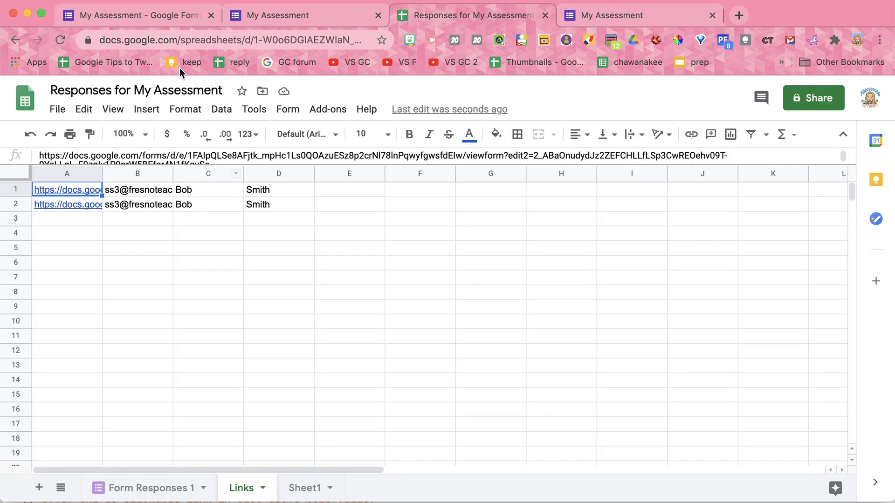
left_click(270, 12)
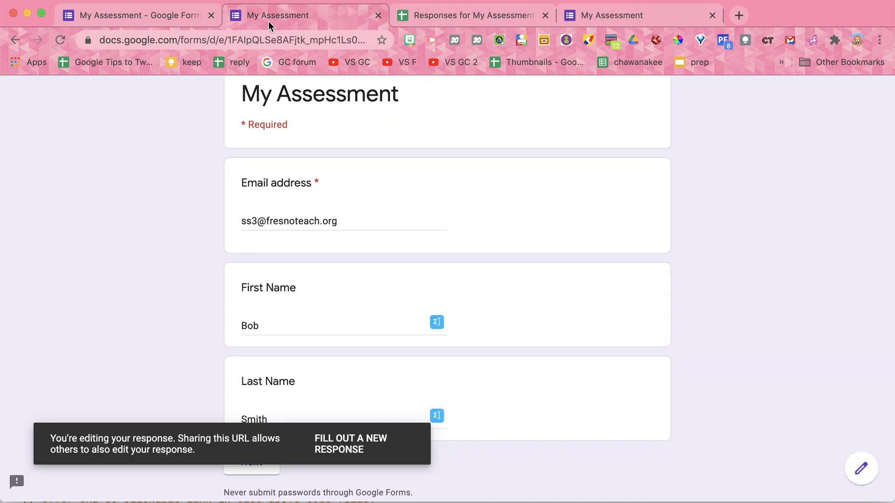
left_click(157, 19)
In a fresh form, enter the second respondent's e-mail, first name and last name
left_click(699, 96)
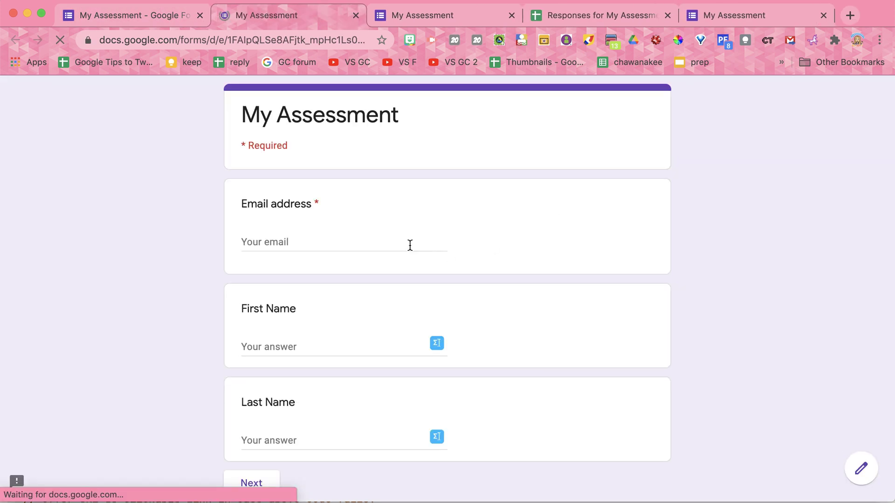
left_click(311, 241)
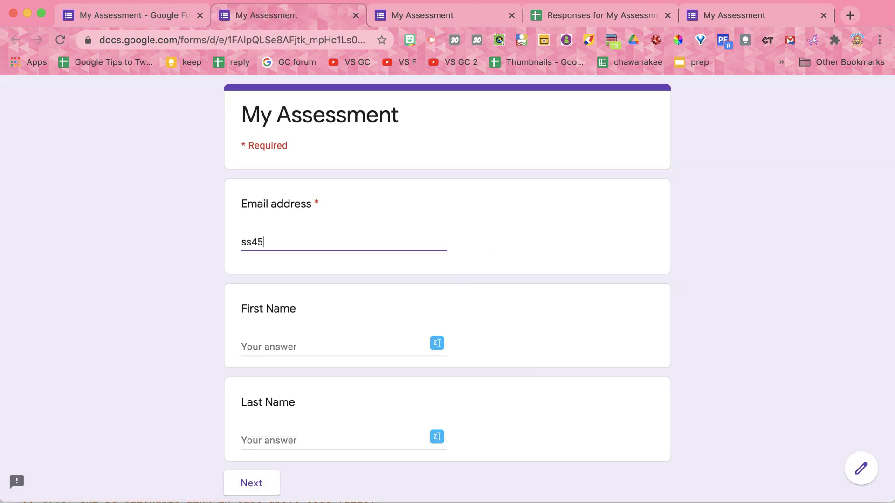
left_click(349, 346)
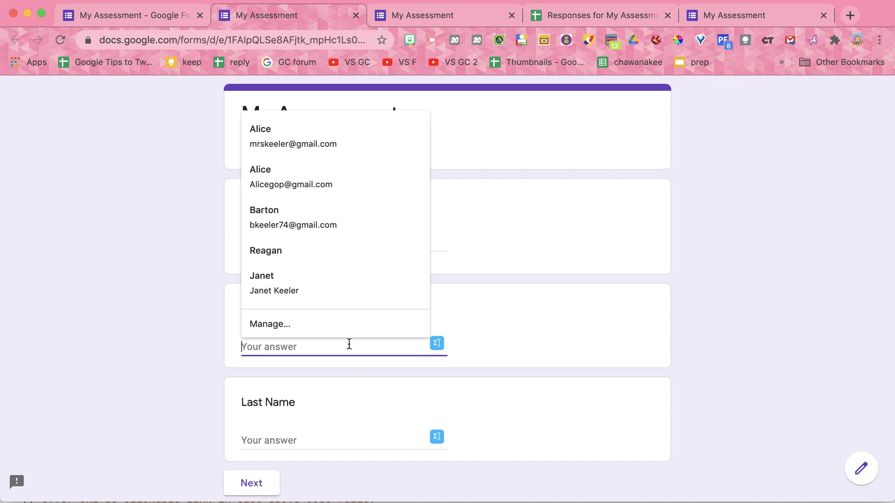
left_click(243, 440)
type("Smith")
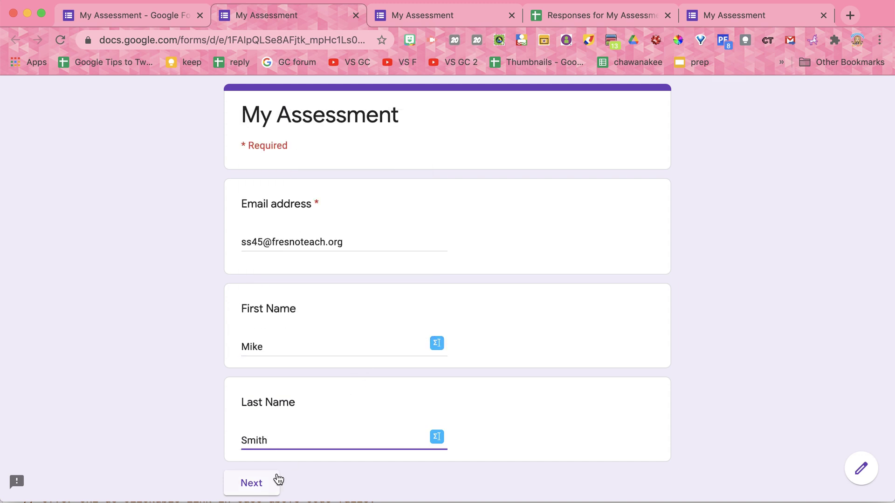
Answer Excretory, Digestive and Heart, submit, and return to the response spreadsheet
left_click(279, 480)
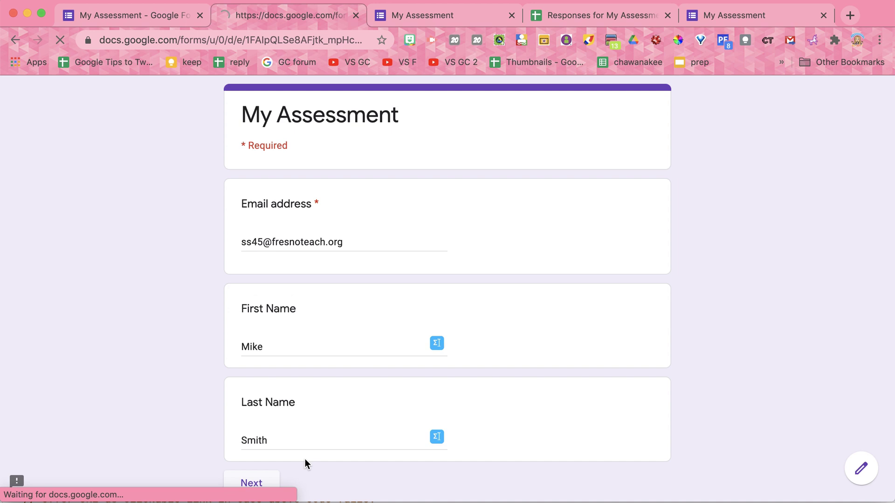
left_click(248, 304)
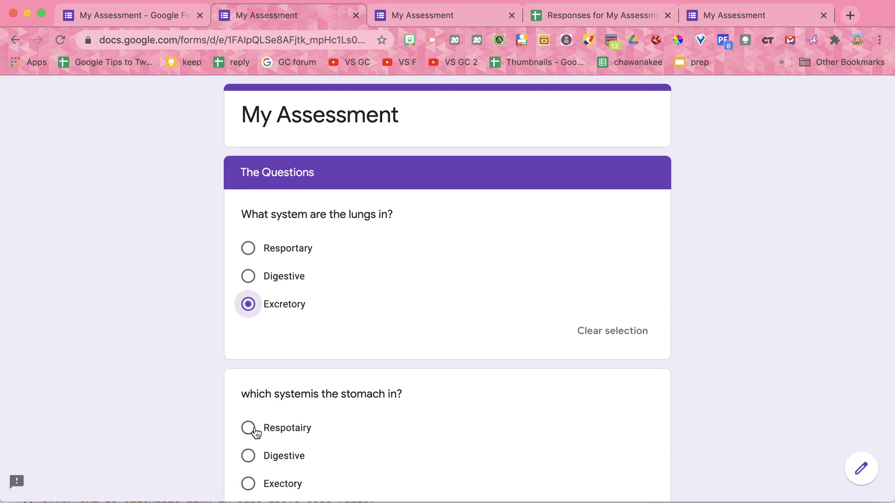
left_click(248, 455)
scroll(257, 447, "down", 3)
scroll(271, 442, "down", 2)
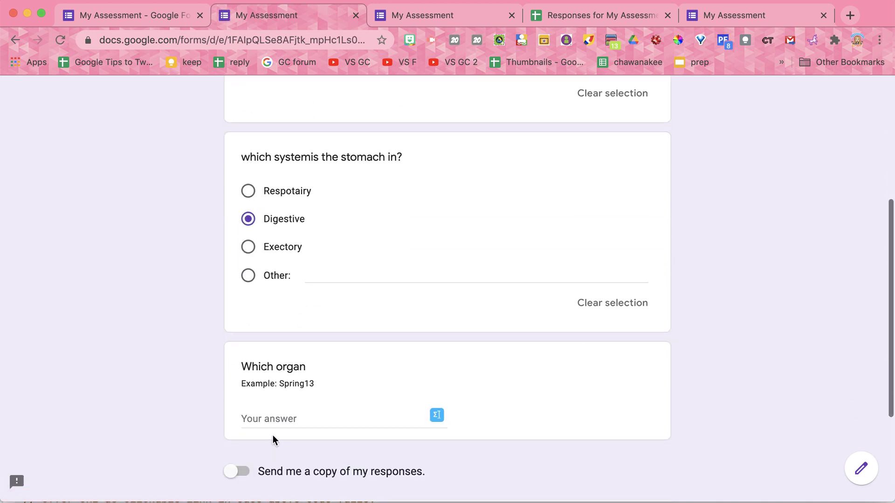
left_click(273, 421)
type("Heart")
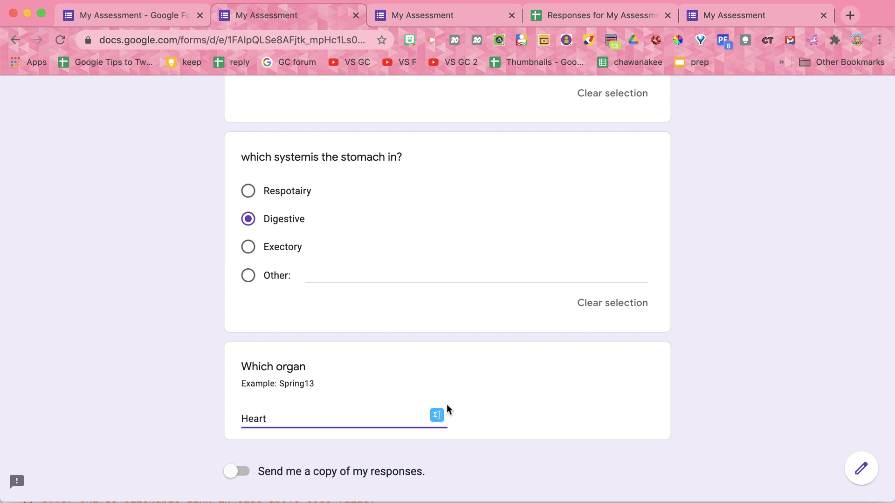
scroll(419, 410, "down", 3)
left_click(334, 355)
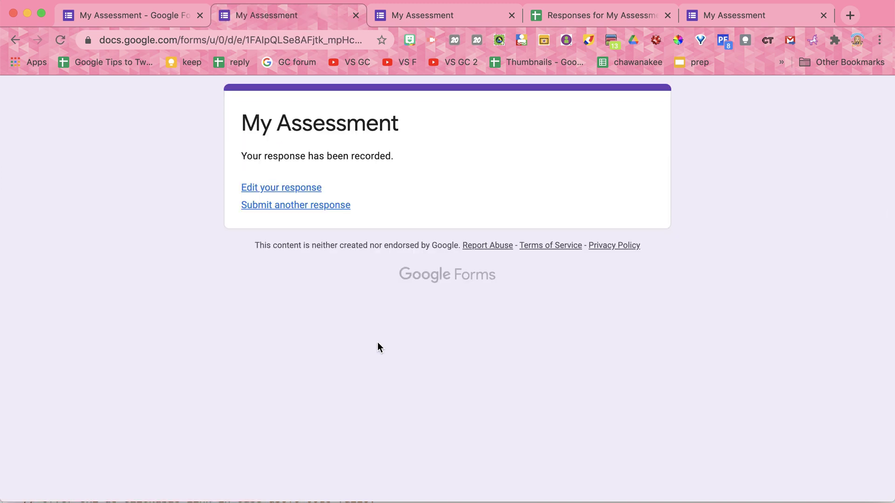
left_click(592, 14)
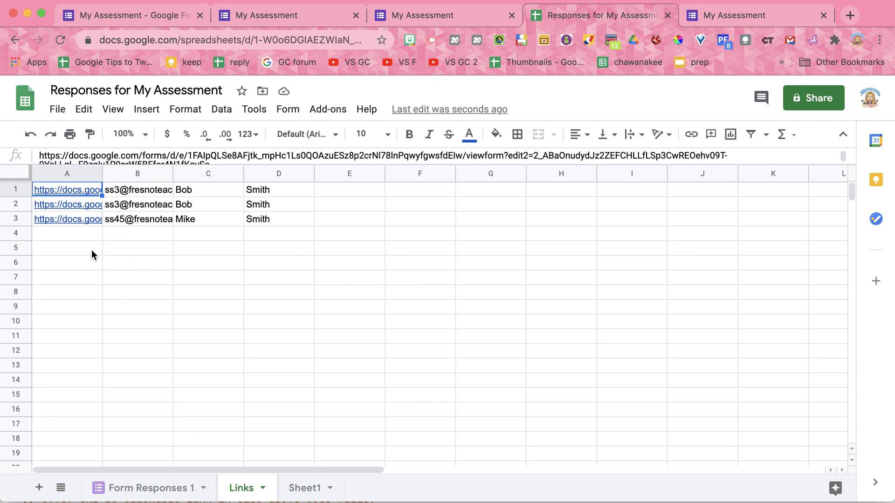
left_click(80, 220)
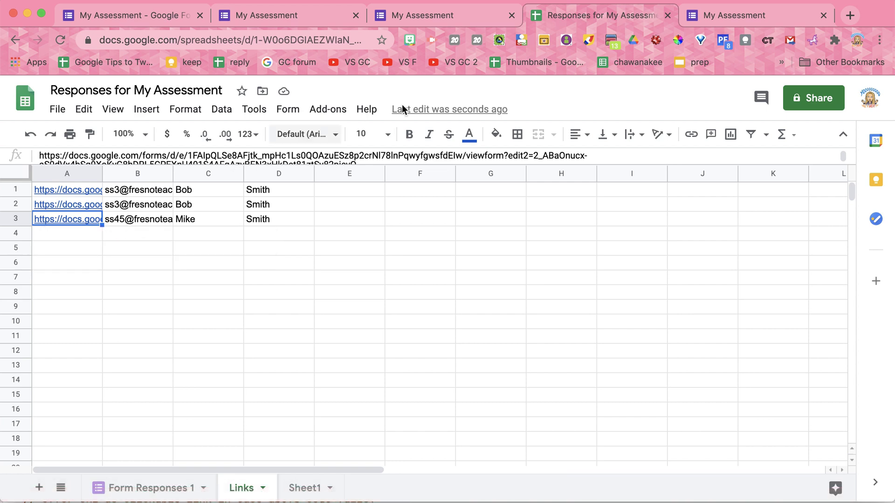
Open the Email Form Link add-on's options from the form editor's Add-ons menu
left_click(161, 21)
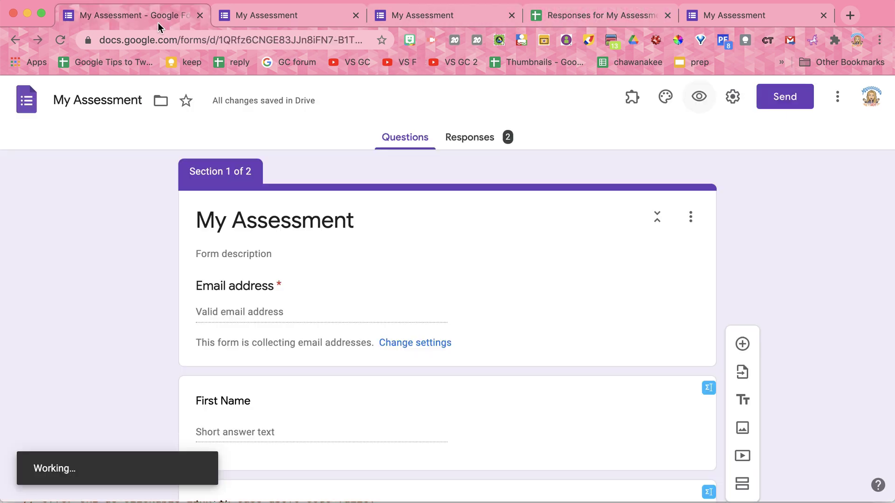
left_click(632, 97)
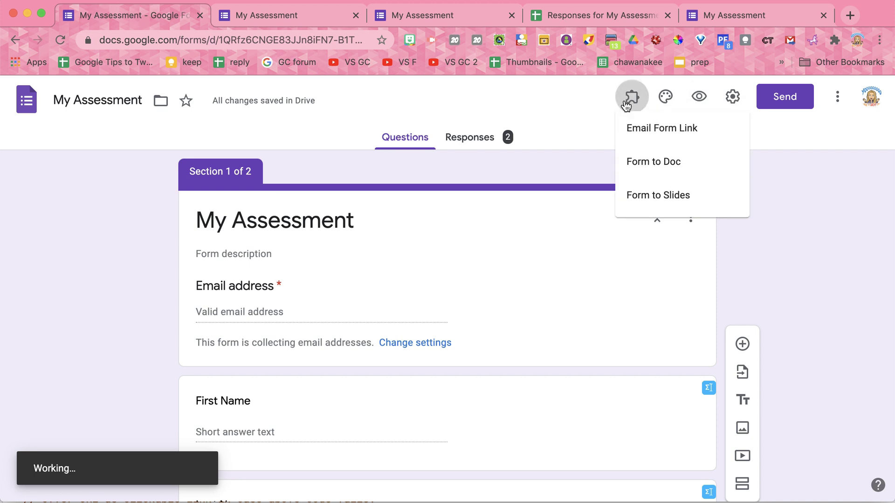
left_click(647, 137)
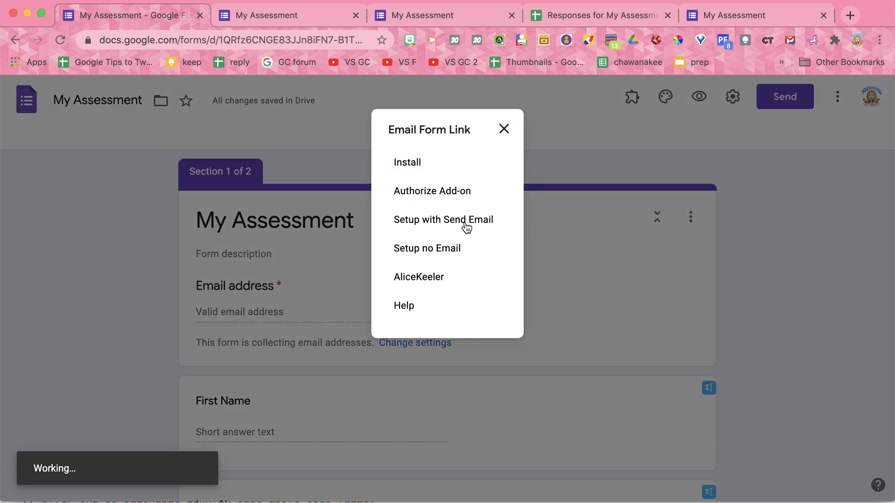